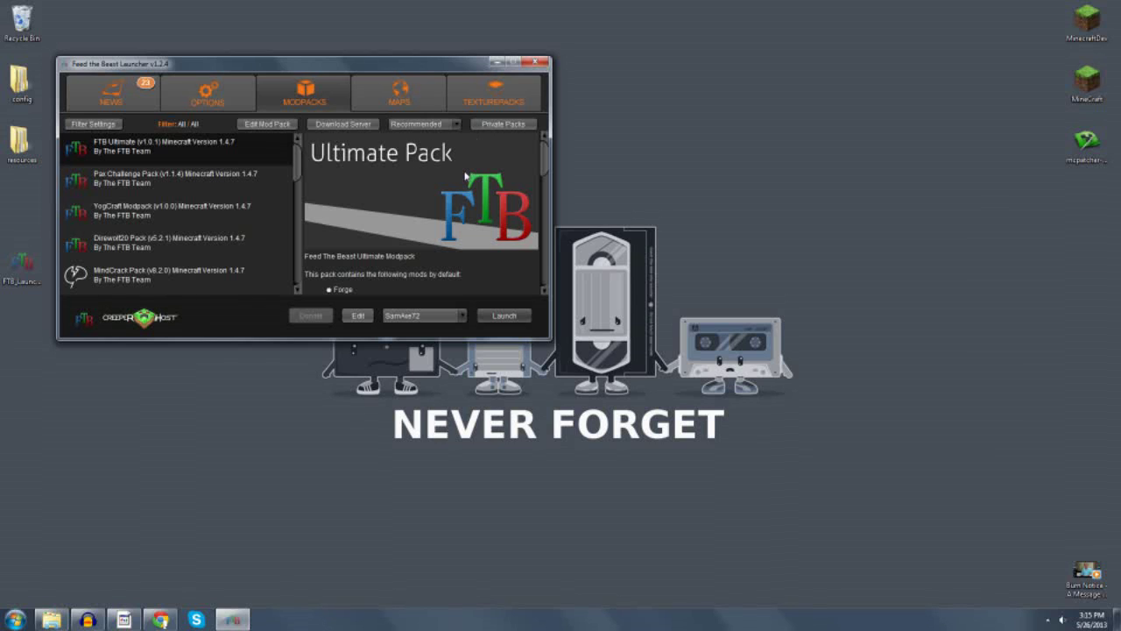
pyautogui.click(515, 125)
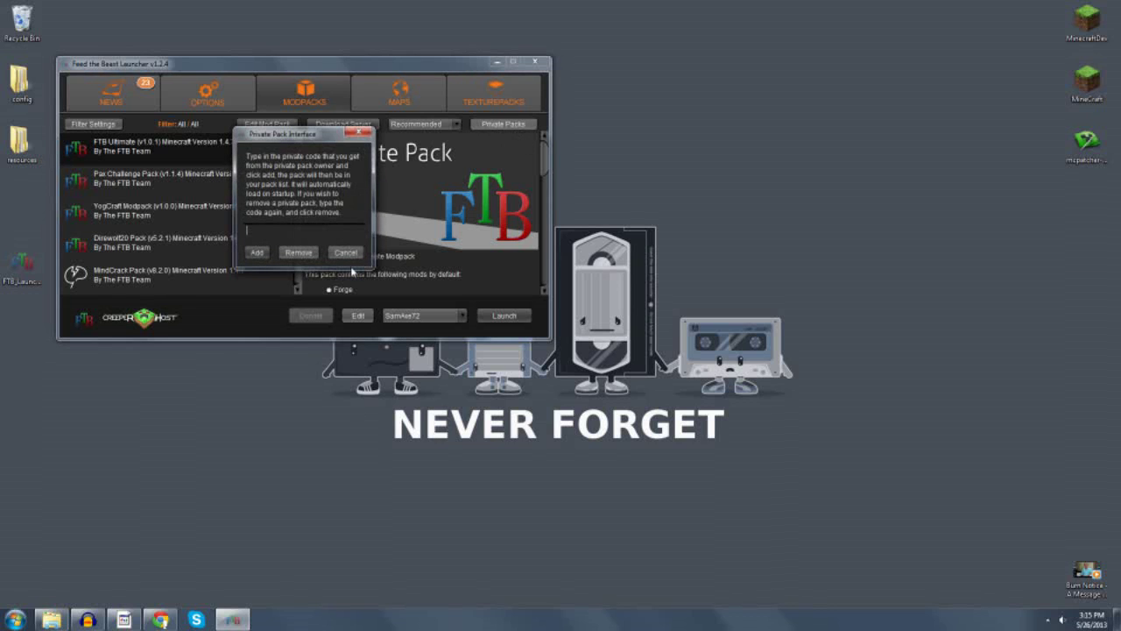
pyautogui.write('152wgt')
pyautogui.press('BackSpace')
pyautogui.press('BackSpace')
pyautogui.press('BackSpace')
pyautogui.write('ng')
pyautogui.press('BackSpace')
pyautogui.press('BackSpace')
pyautogui.press('BackSpace')
pyautogui.click(346, 253)
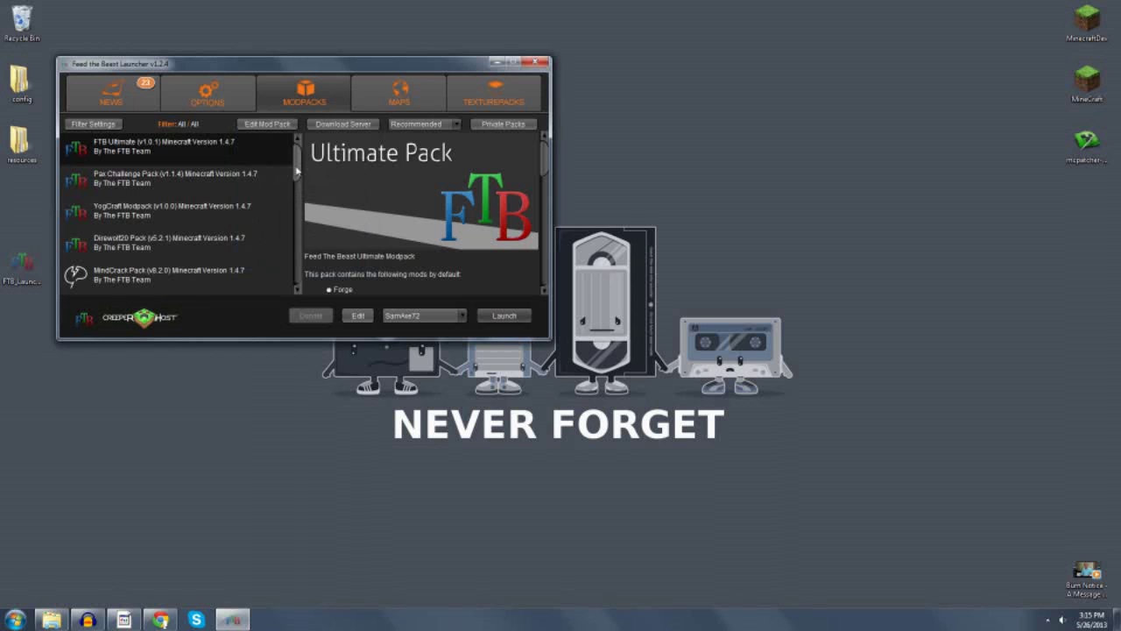
# Dismiss the code entry, scroll the modpack list, and select FTB 1.5.2 Beta with GT.
pyautogui.click(480, 133)
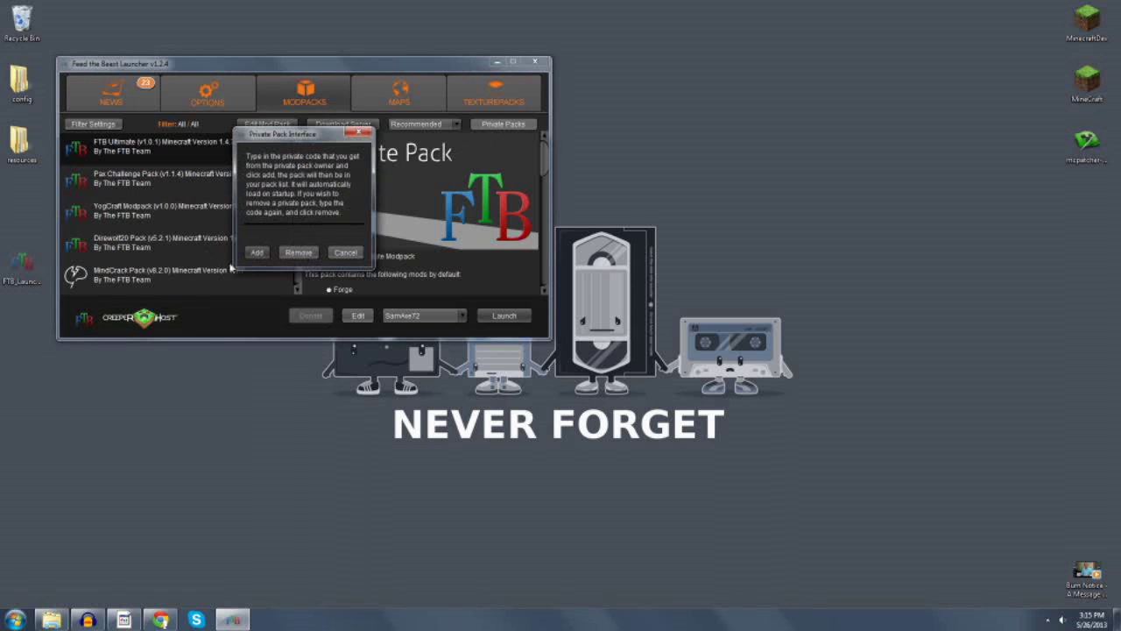
pyautogui.click(360, 132)
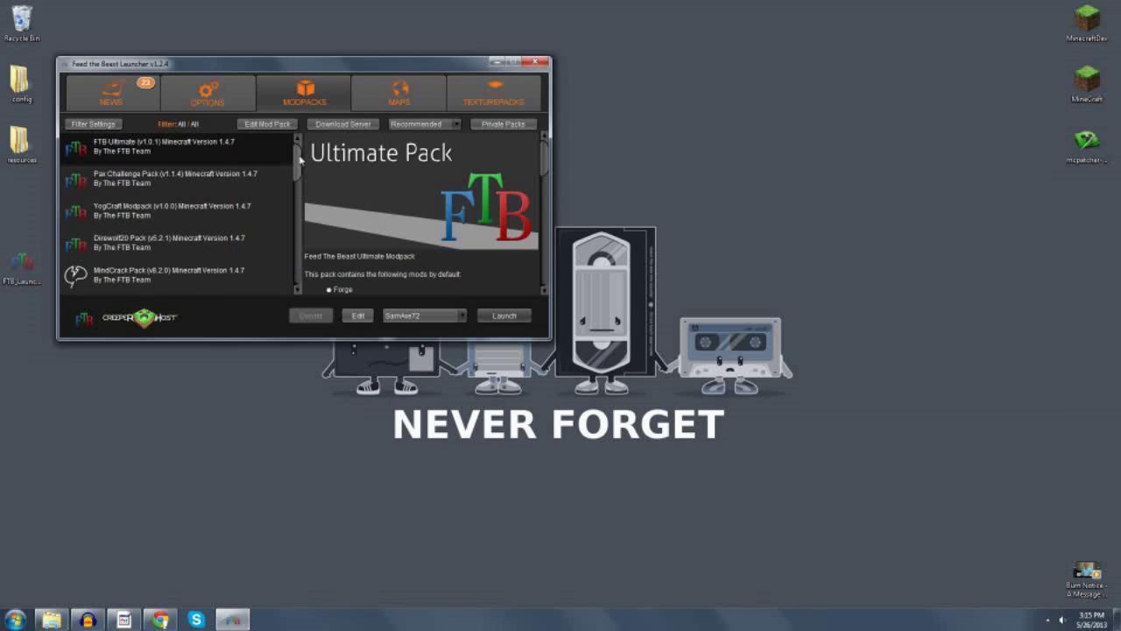
pyautogui.moveTo(300, 160); pyautogui.dragTo(299, 267)
pyautogui.click(145, 282)
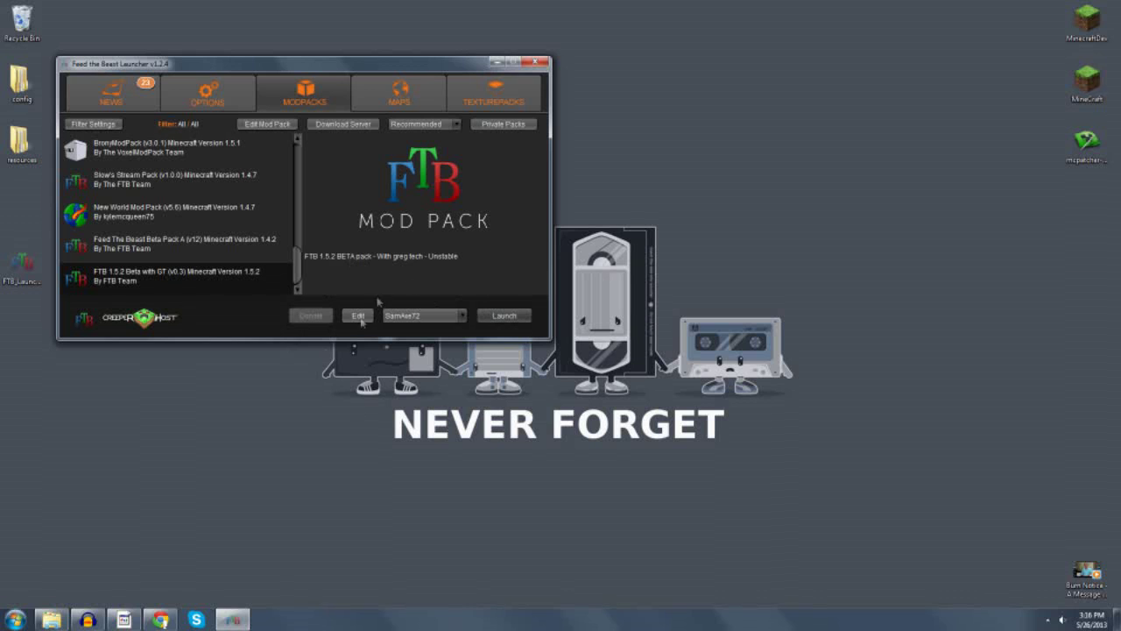
# Browse the 152wgt folder and its minecraft subfolder, then bring Chrome to the front.
pyautogui.click(51, 619)
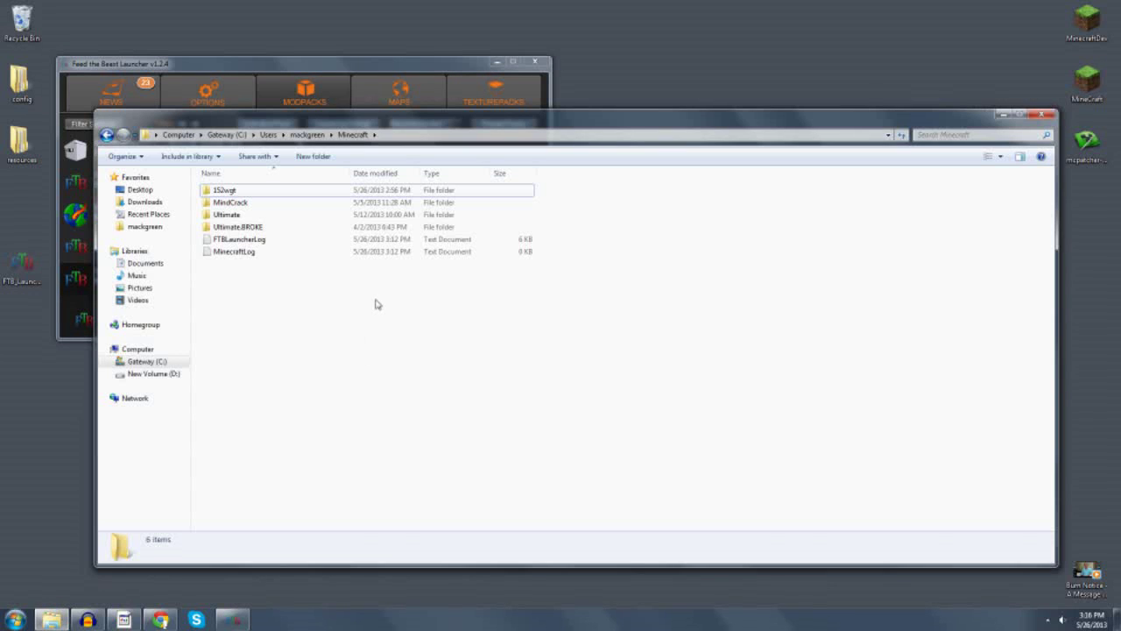
pyautogui.doubleClick(217, 190)
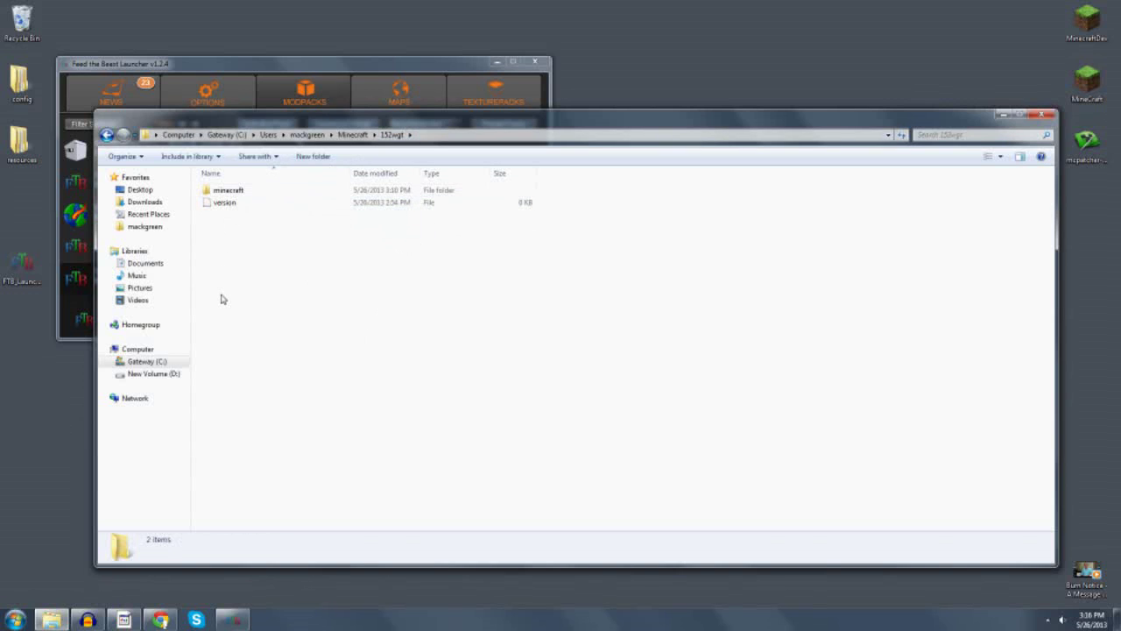
pyautogui.doubleClick(220, 191)
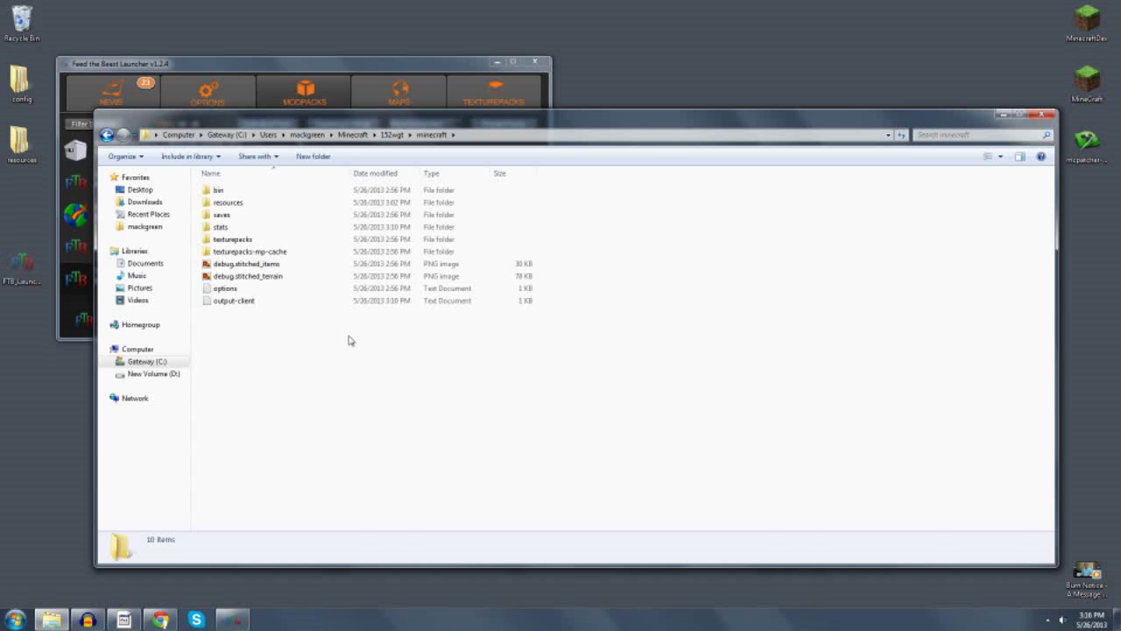
pyautogui.click(106, 135)
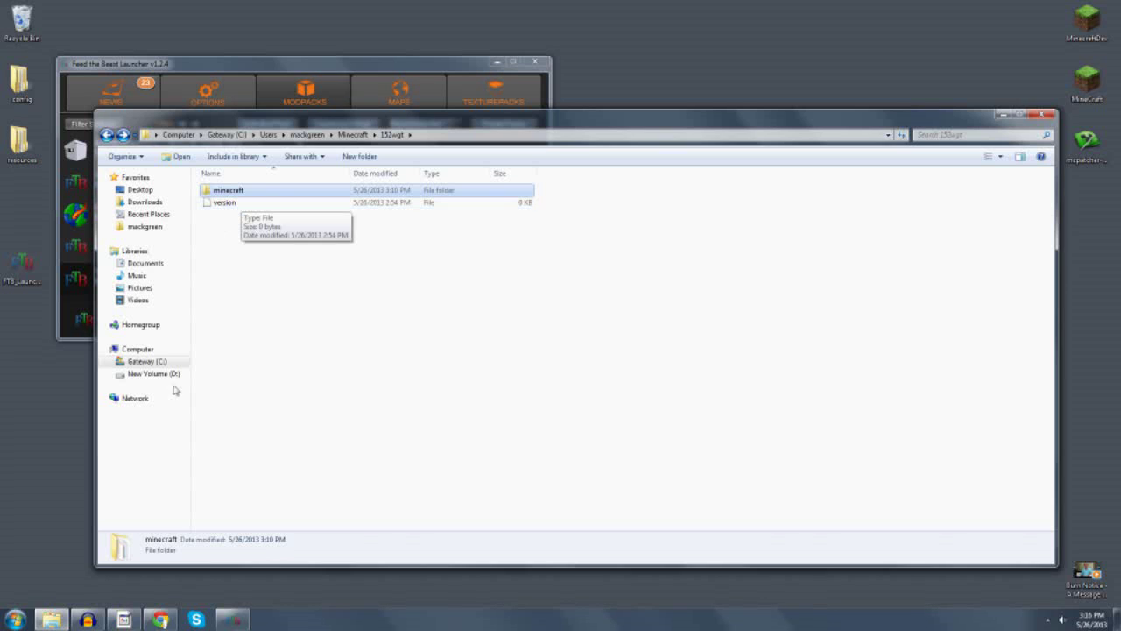
pyautogui.click(160, 620)
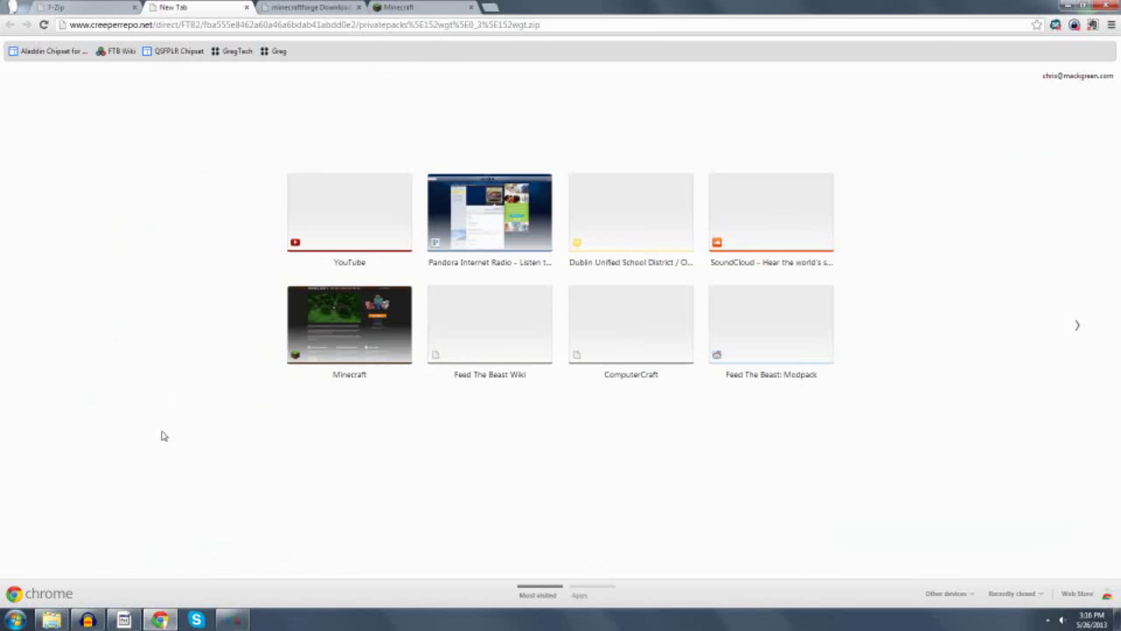
# Select the 152wgt zip in Downloads, move the file window aside, and return to Chrome's 7-Zip page.
pyautogui.click(52, 620)
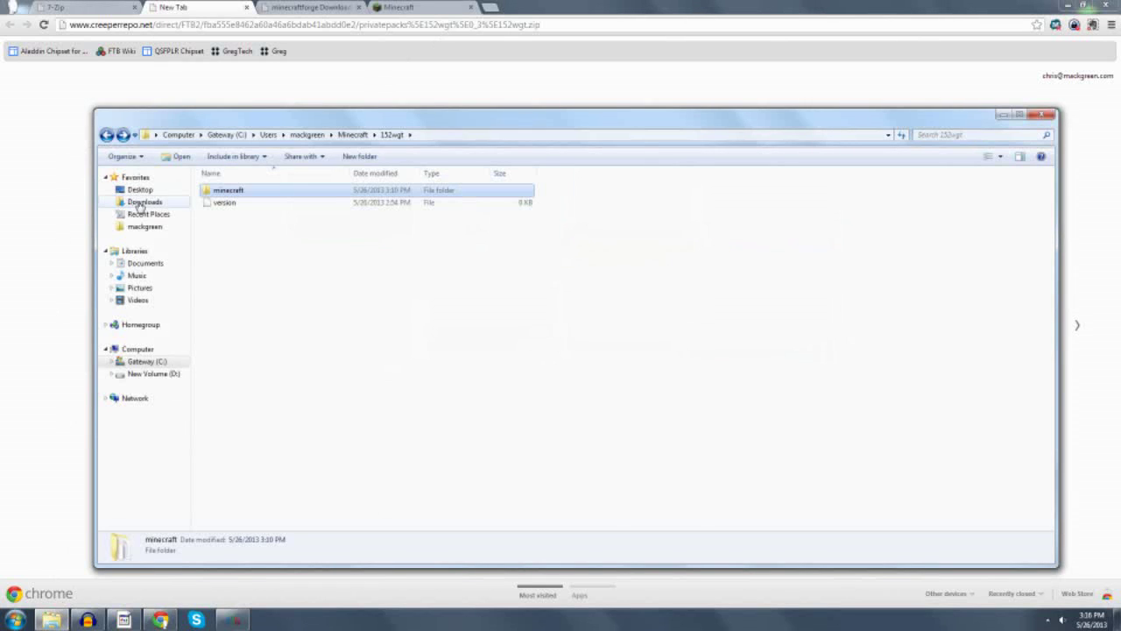
pyautogui.click(138, 203)
pyautogui.click(233, 191)
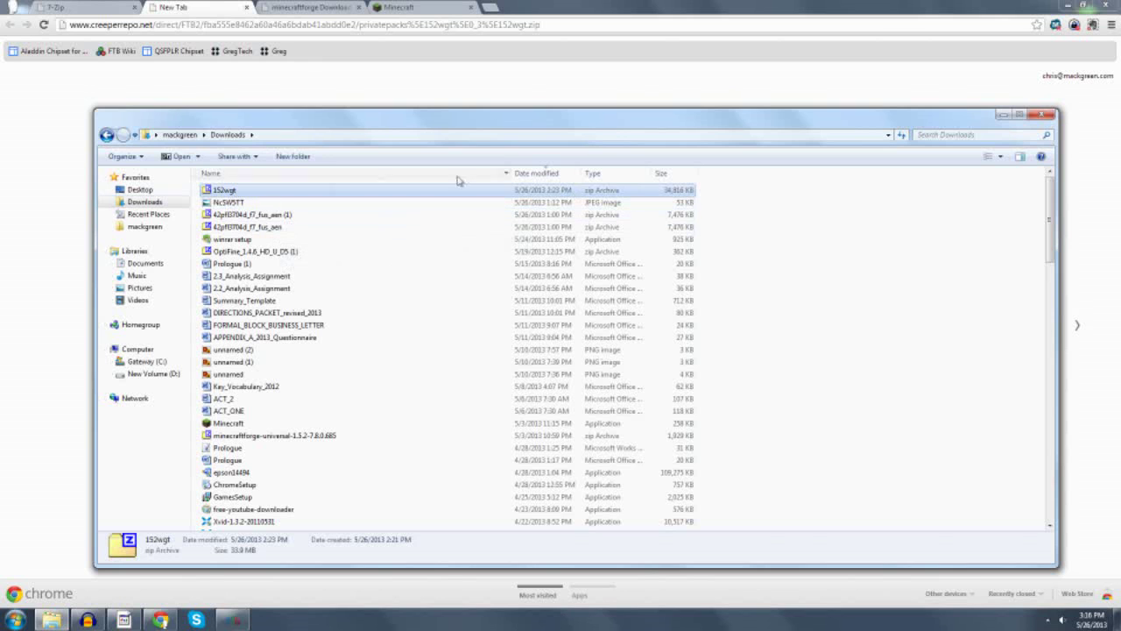
pyautogui.click(1071, 5)
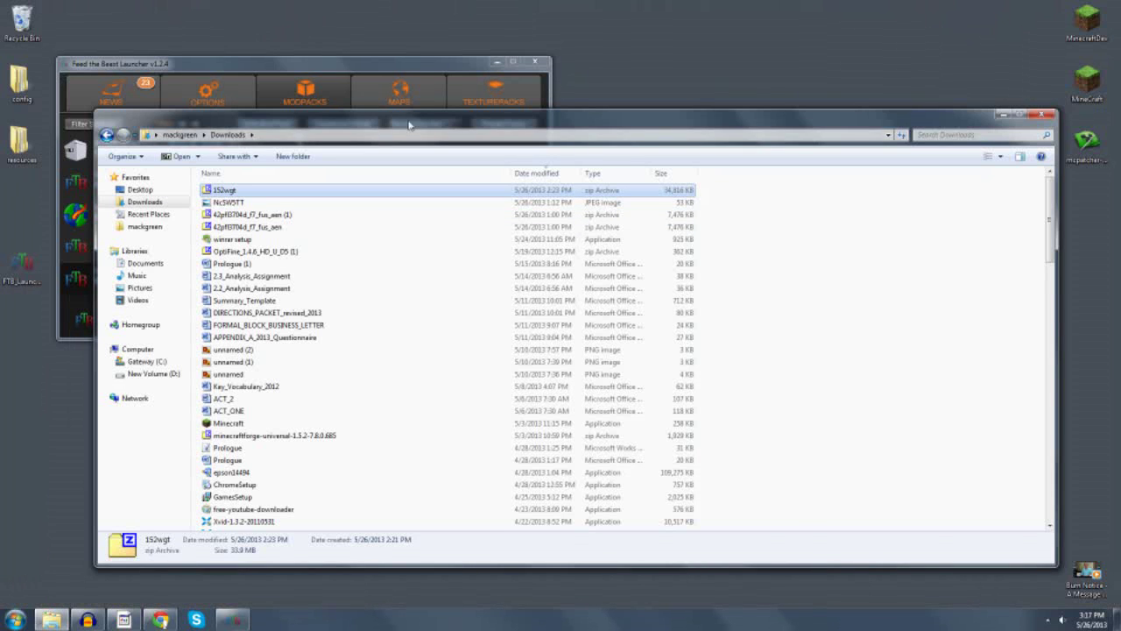
pyautogui.moveTo(208, 122); pyautogui.dragTo(501, 148)
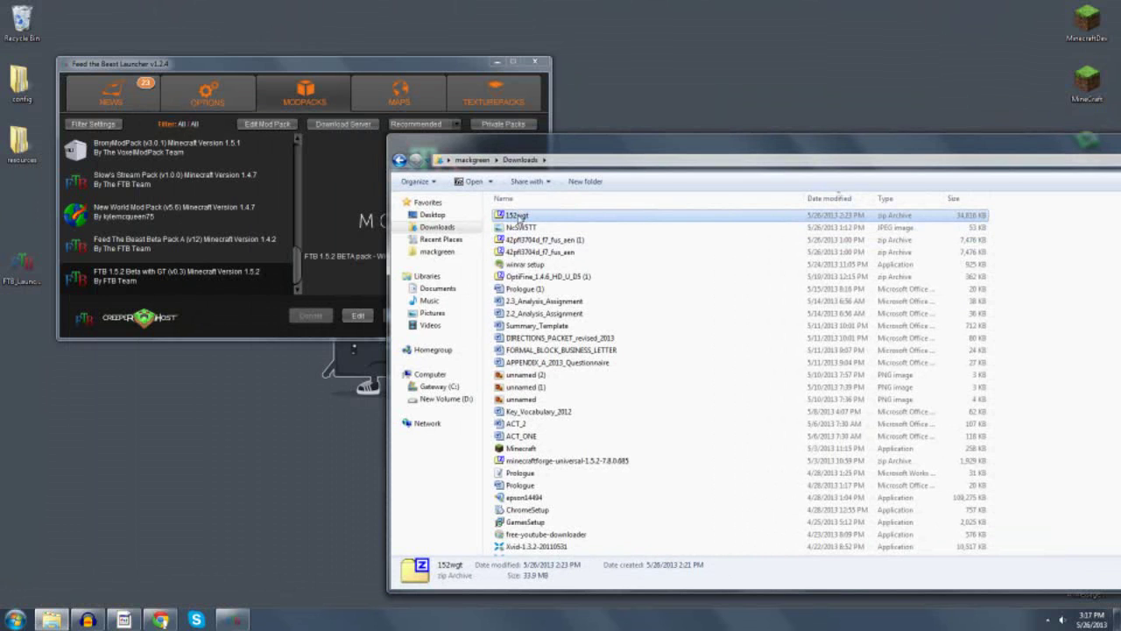
pyautogui.click(160, 619)
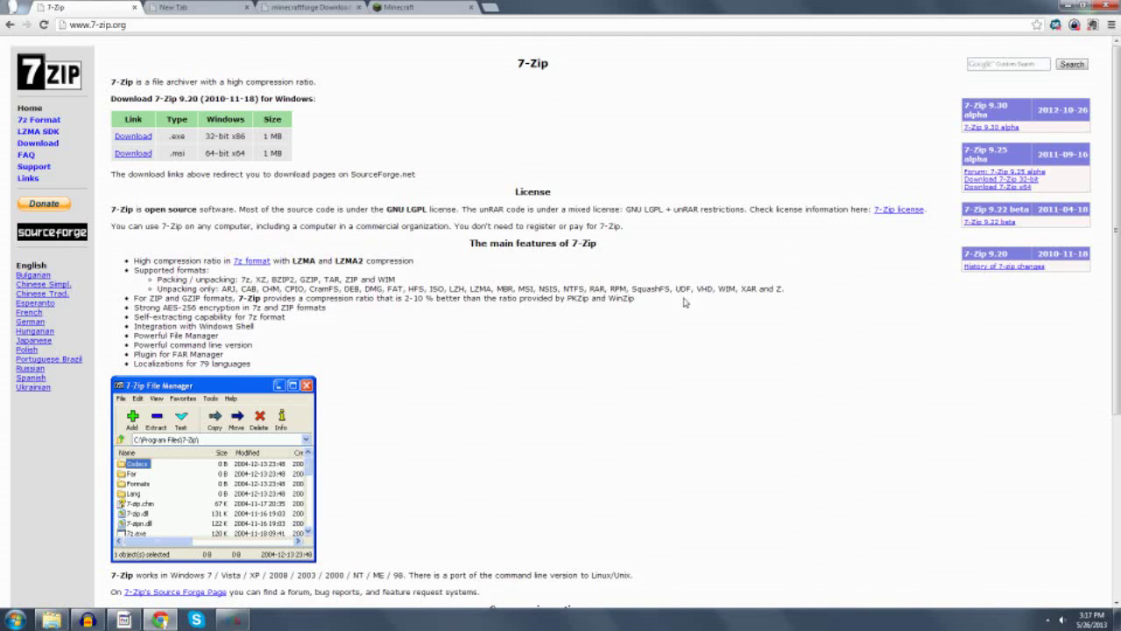
# Skim the 7-zip.org download page, then minimize Chrome to reveal the Downloads folder.
pyautogui.scroll(-3, 672, 303)
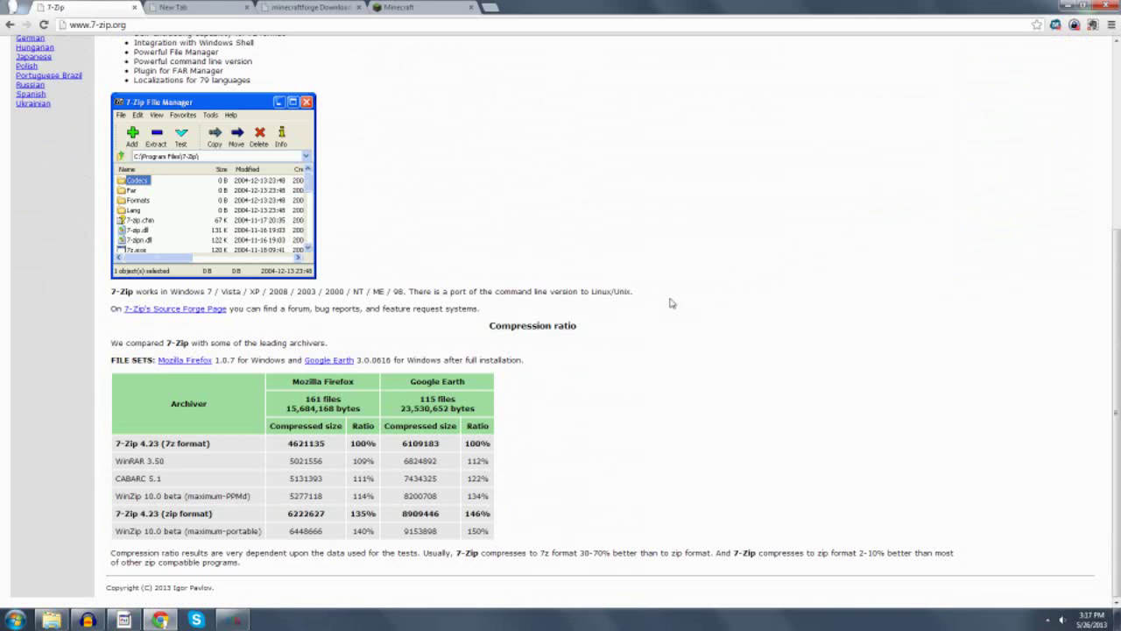
pyautogui.scroll(3, 672, 303)
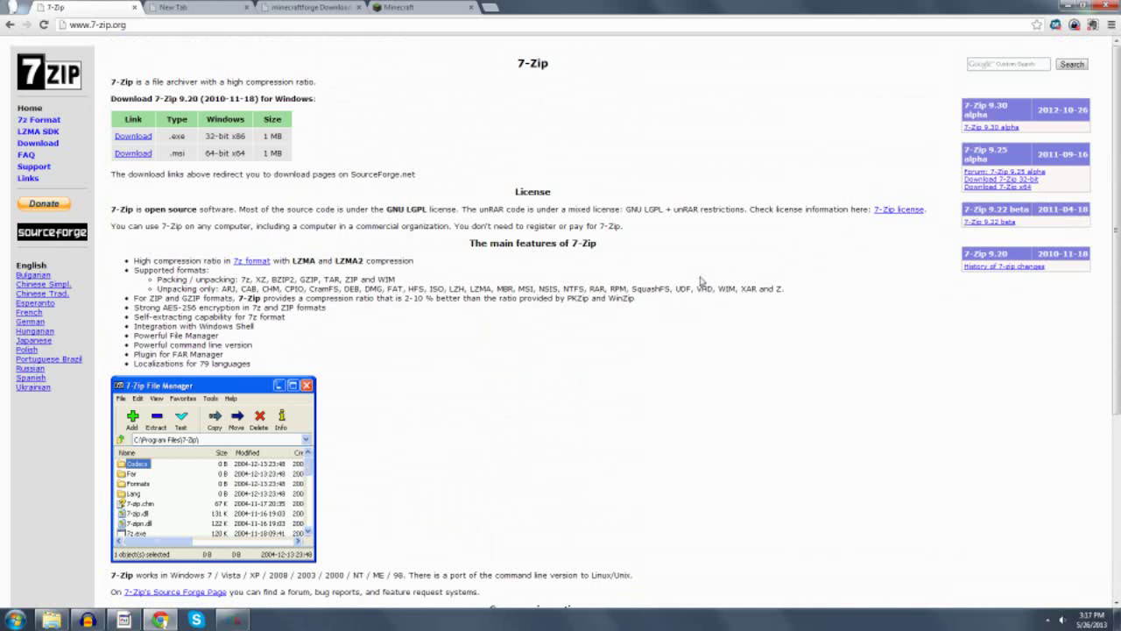
pyautogui.click(1082, 5)
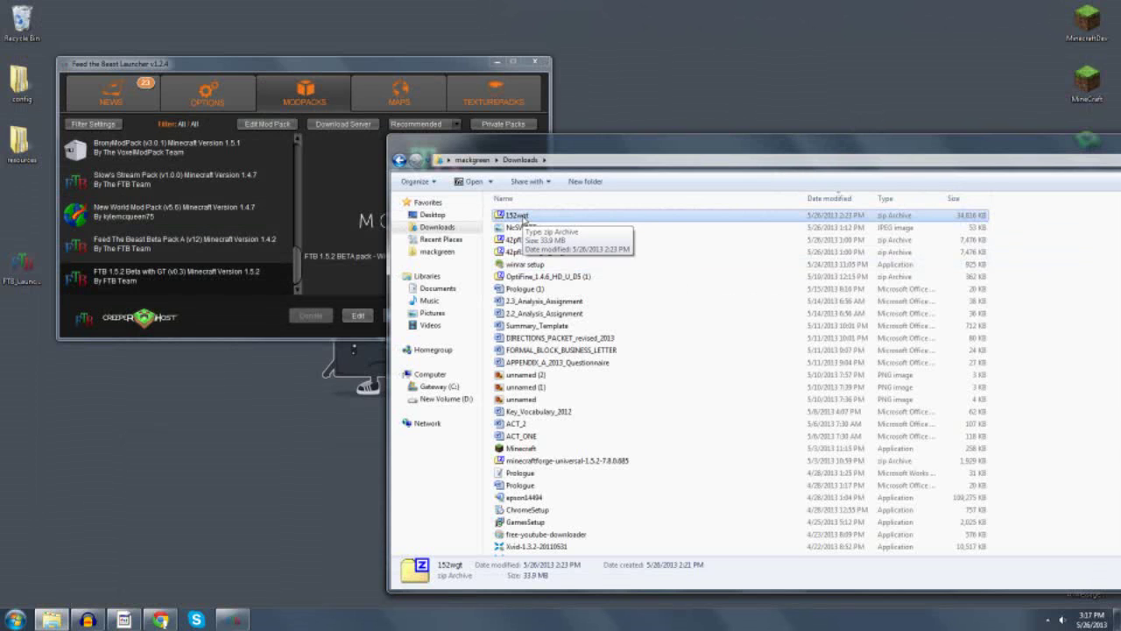
# Open 152wgt.zip in 7-Zip, move it right, and bring the FTB launcher forward.
pyautogui.doubleClick(518, 215)
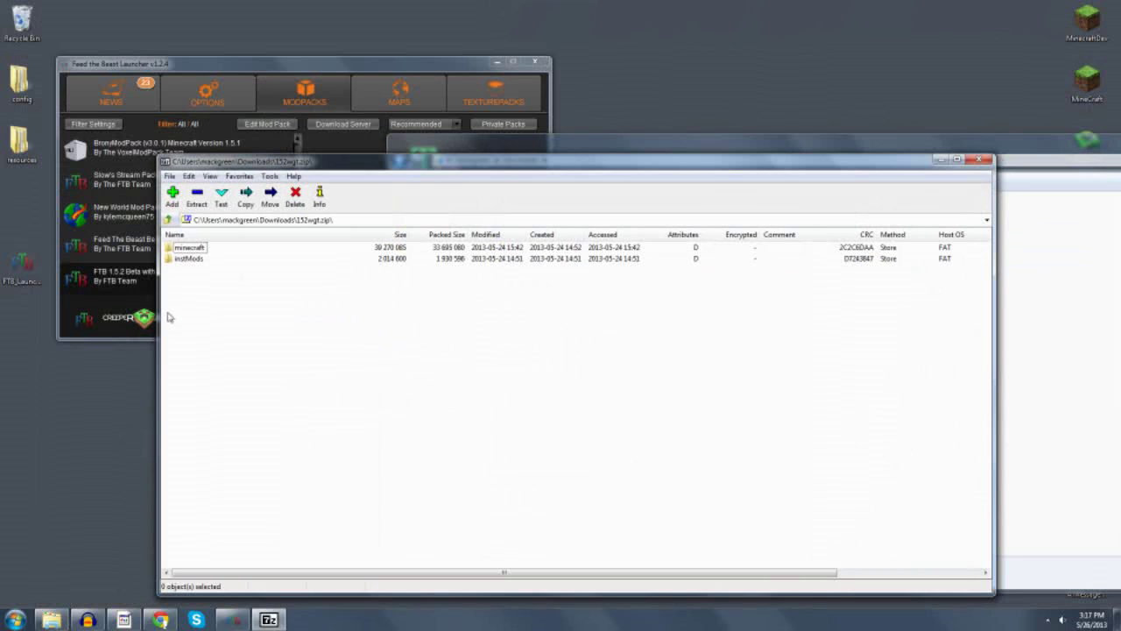
pyautogui.moveTo(265, 163); pyautogui.dragTo(427, 151)
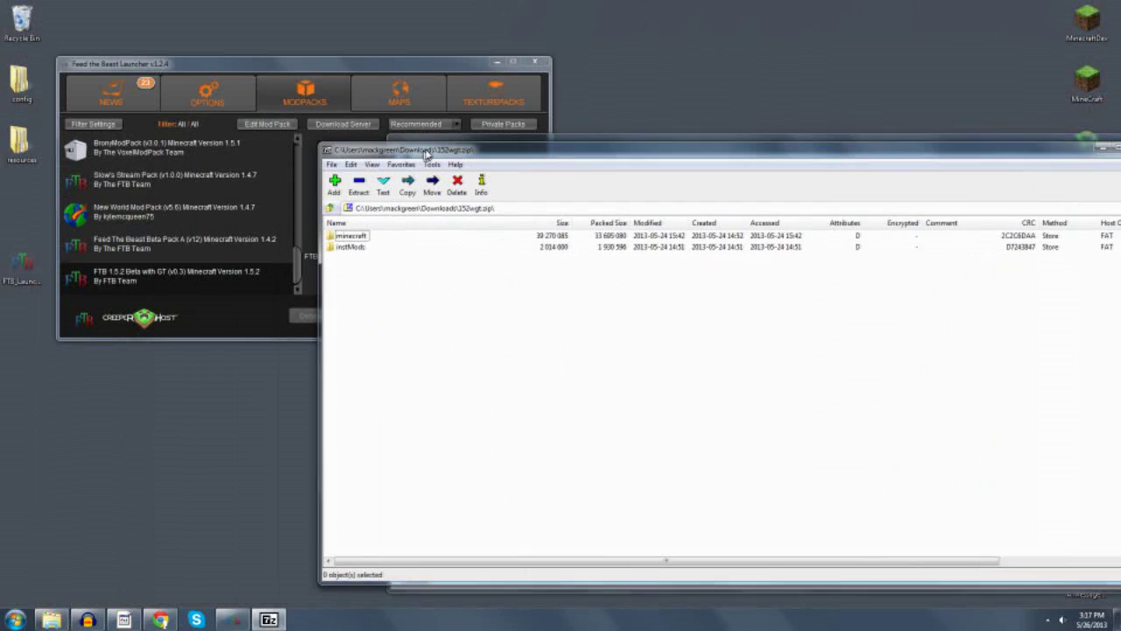
pyautogui.click(381, 110)
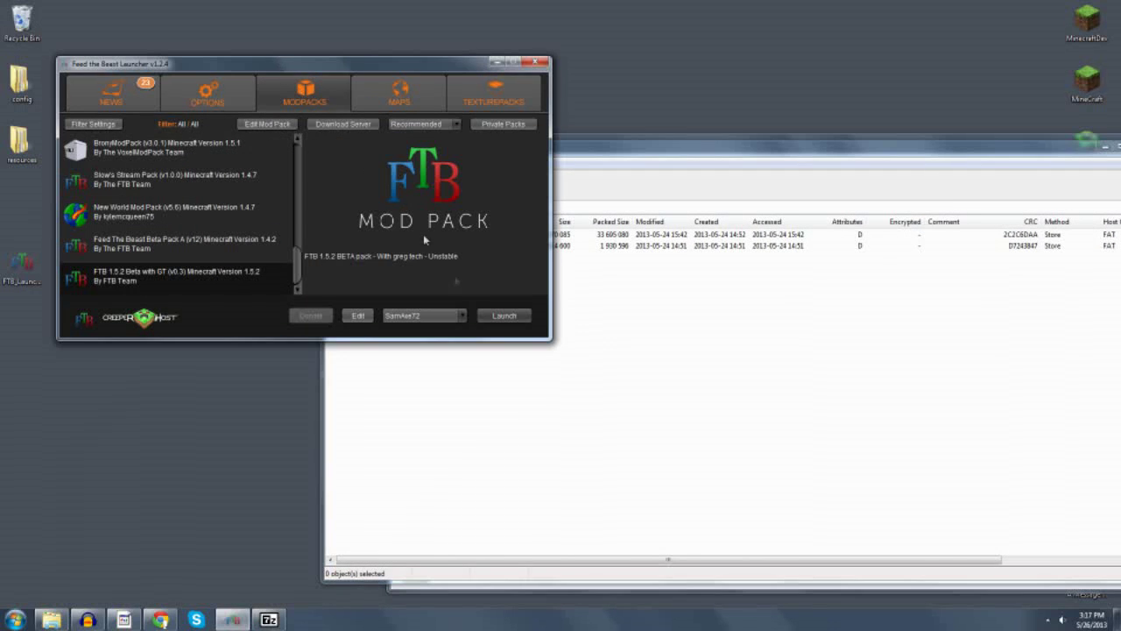
# Launch FTB 1.5.2 Beta with GT without updating, then quit from the Minecraft title screen.
pyautogui.click(506, 317)
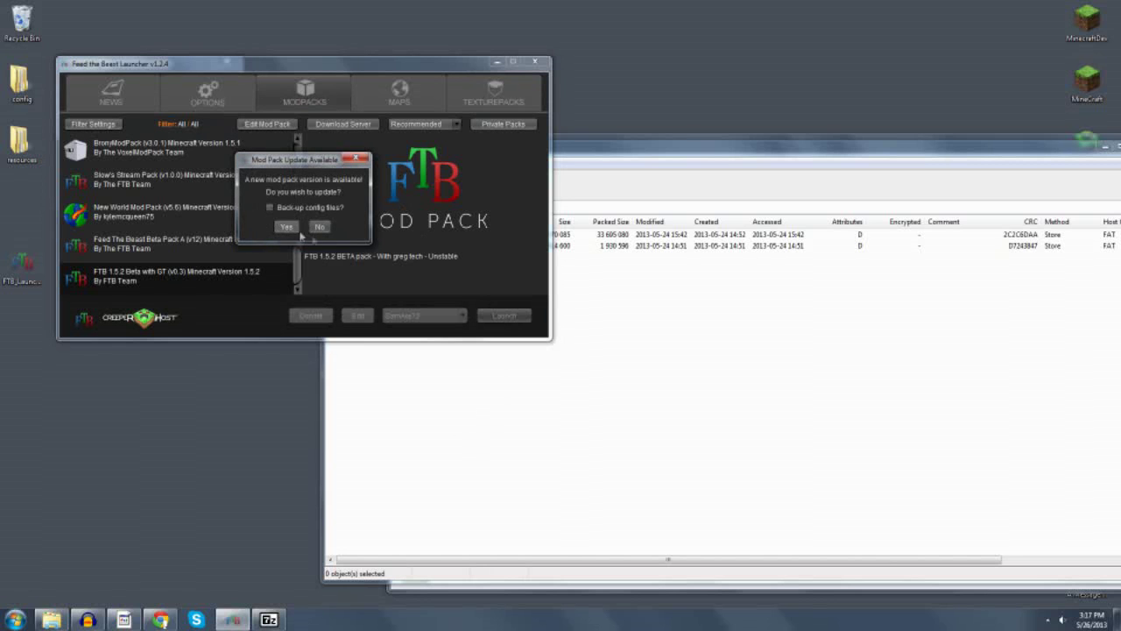
pyautogui.click(318, 227)
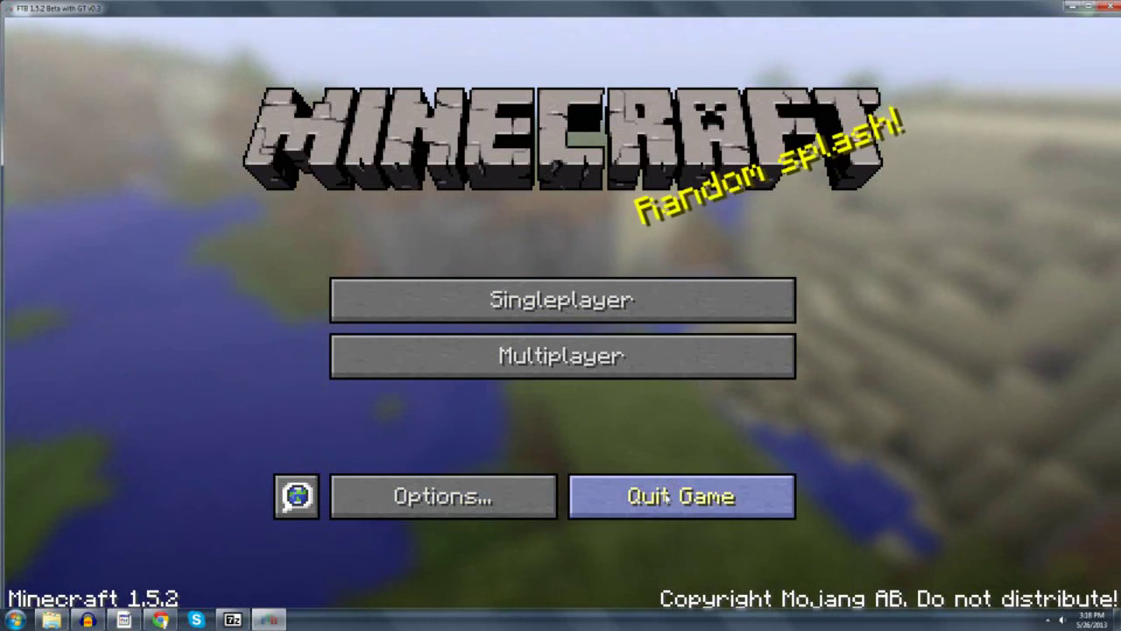
pyautogui.click(667, 488)
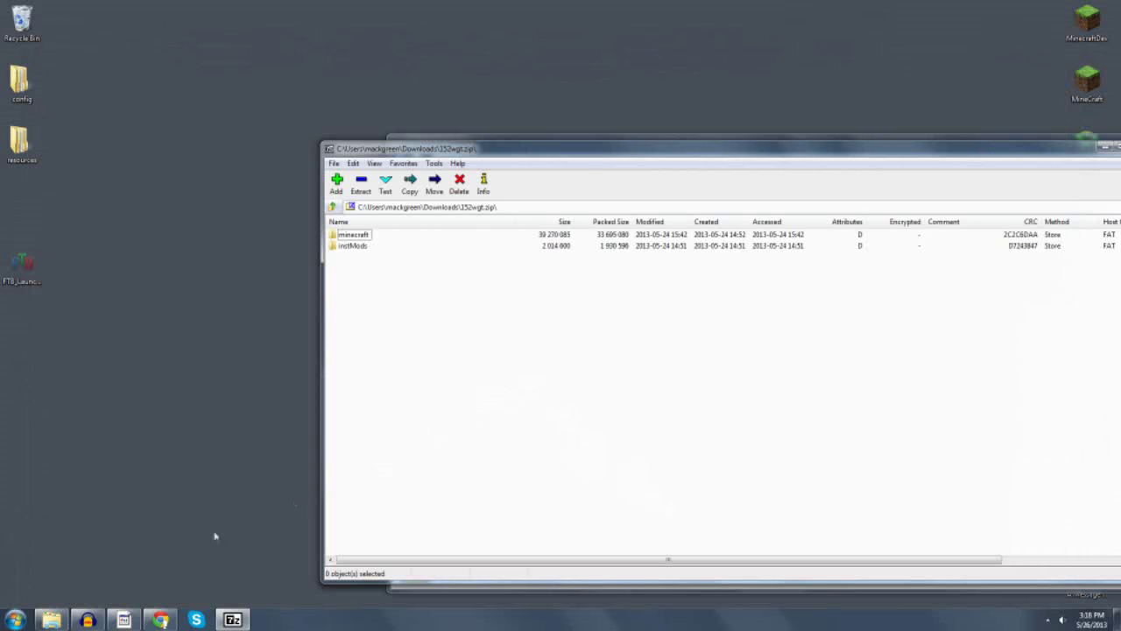
# Navigate from the home folder through Minecraft into 152wgt, and start the FTB launcher.
pyautogui.moveTo(372, 150); pyautogui.dragTo(435, 156)
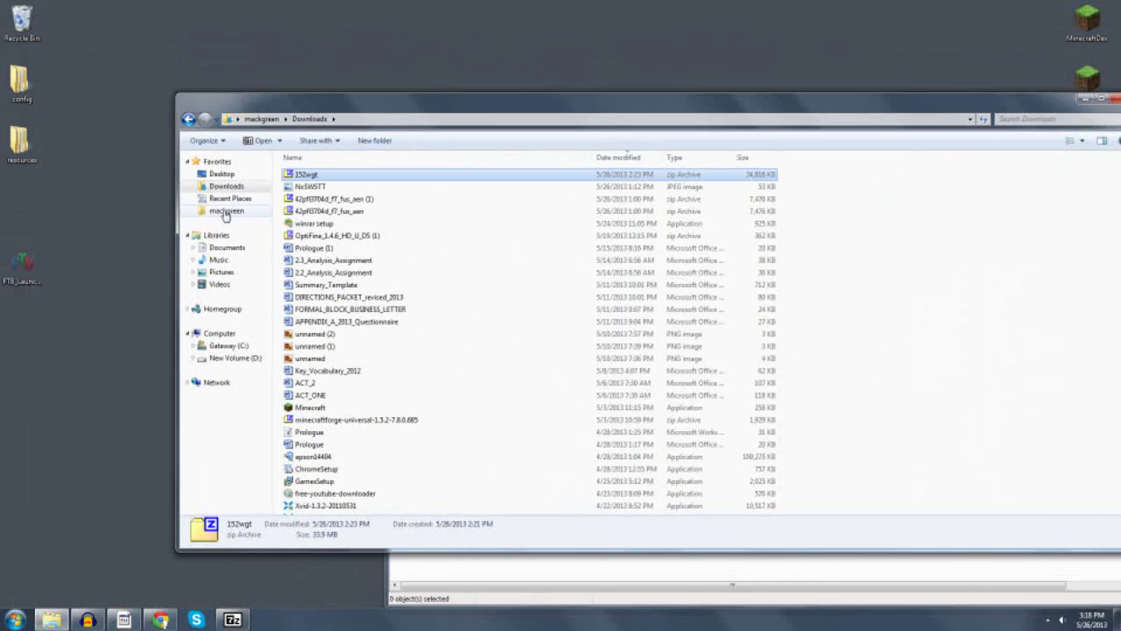
pyautogui.click(224, 210)
pyautogui.doubleClick(308, 261)
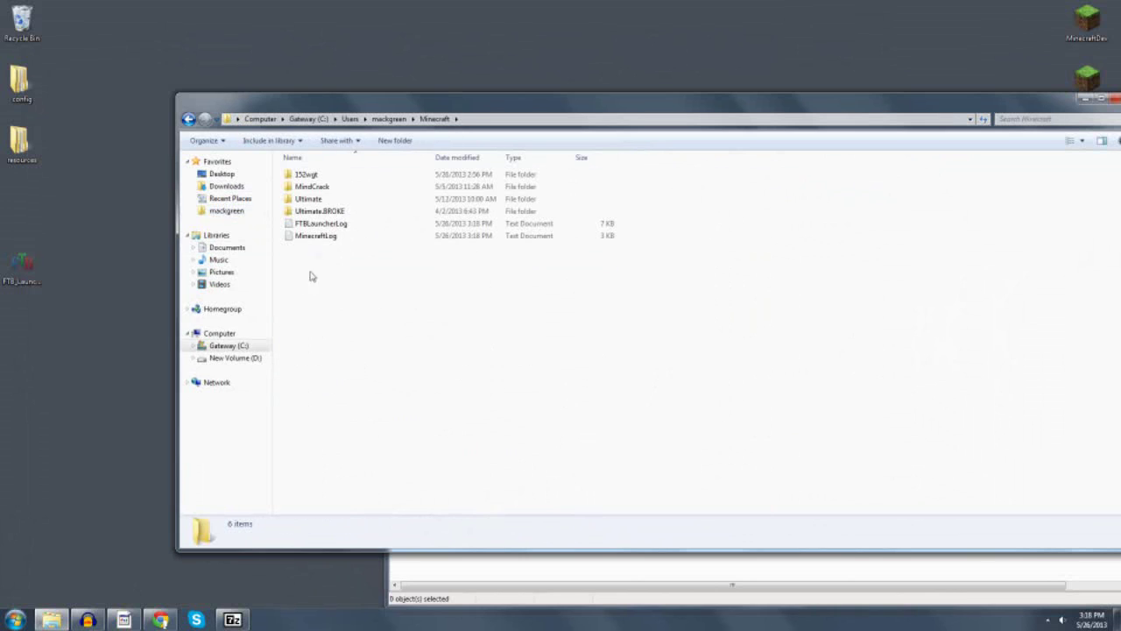
pyautogui.doubleClick(303, 175)
pyautogui.doubleClick(22, 263)
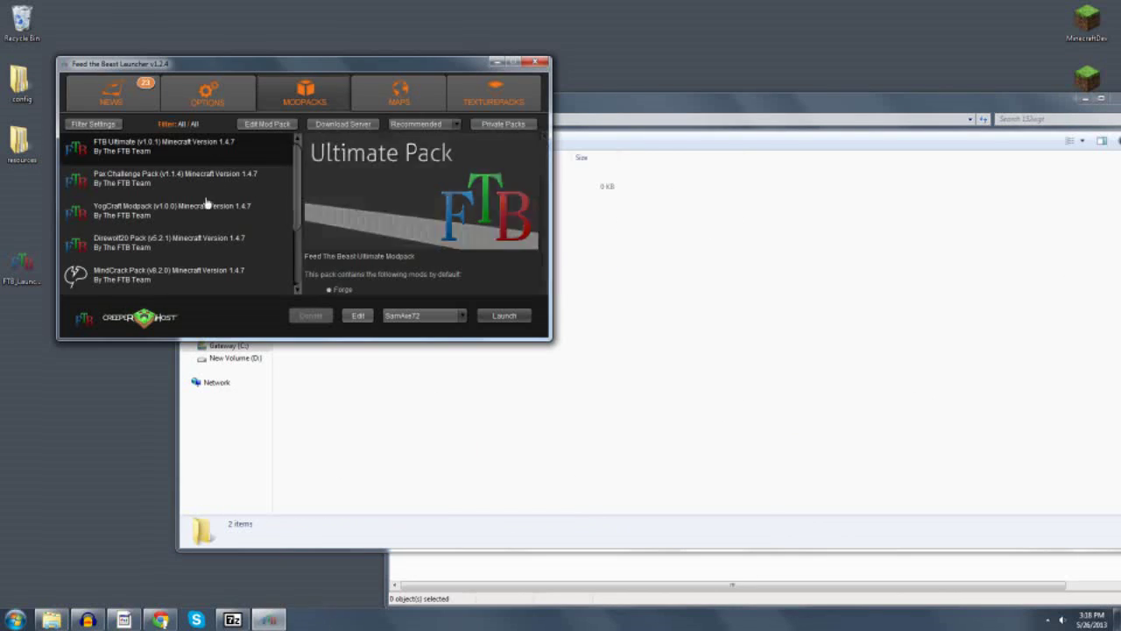
# Check the launcher settings, minimize it, and reopen the 152wgt instance folder from Minecraft.
pyautogui.click(208, 92)
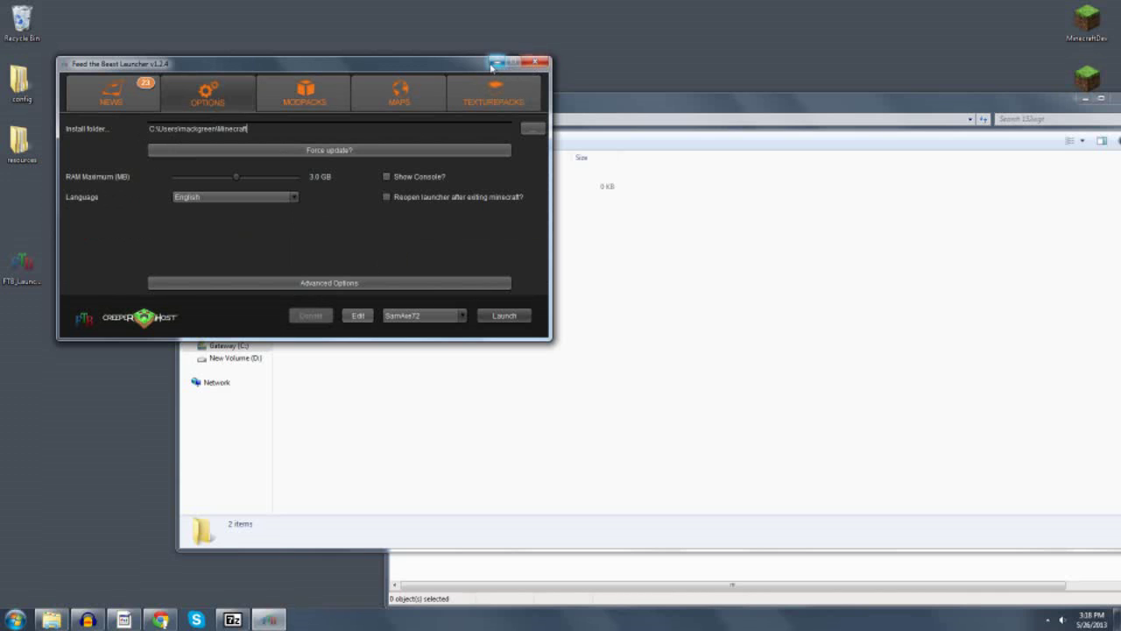
pyautogui.click(495, 64)
pyautogui.click(269, 619)
pyautogui.click(494, 63)
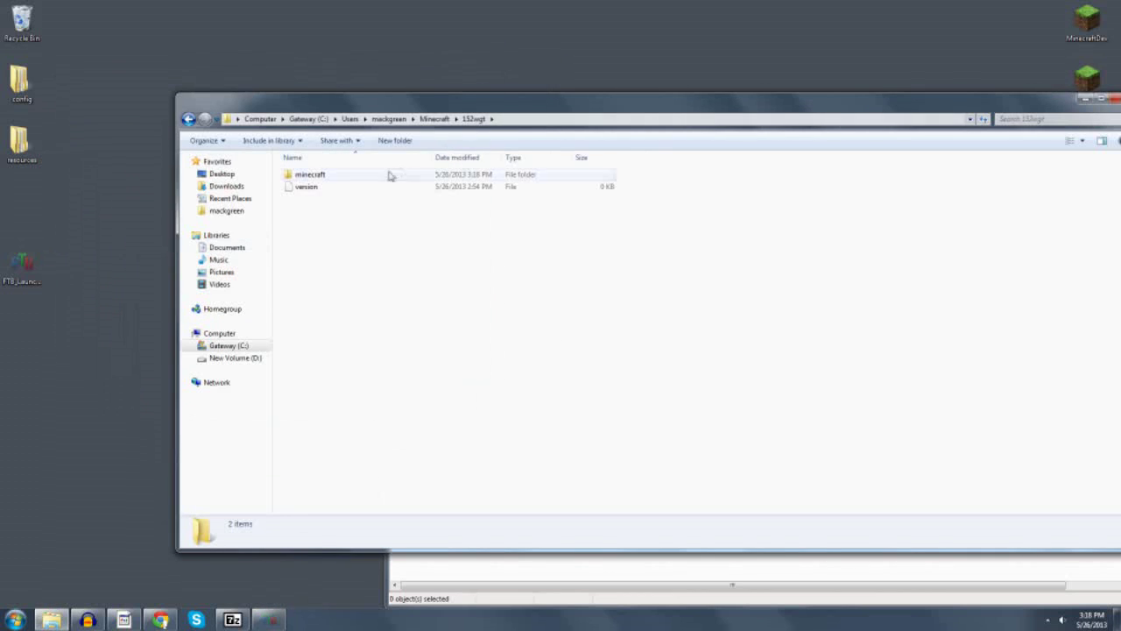
pyautogui.click(439, 122)
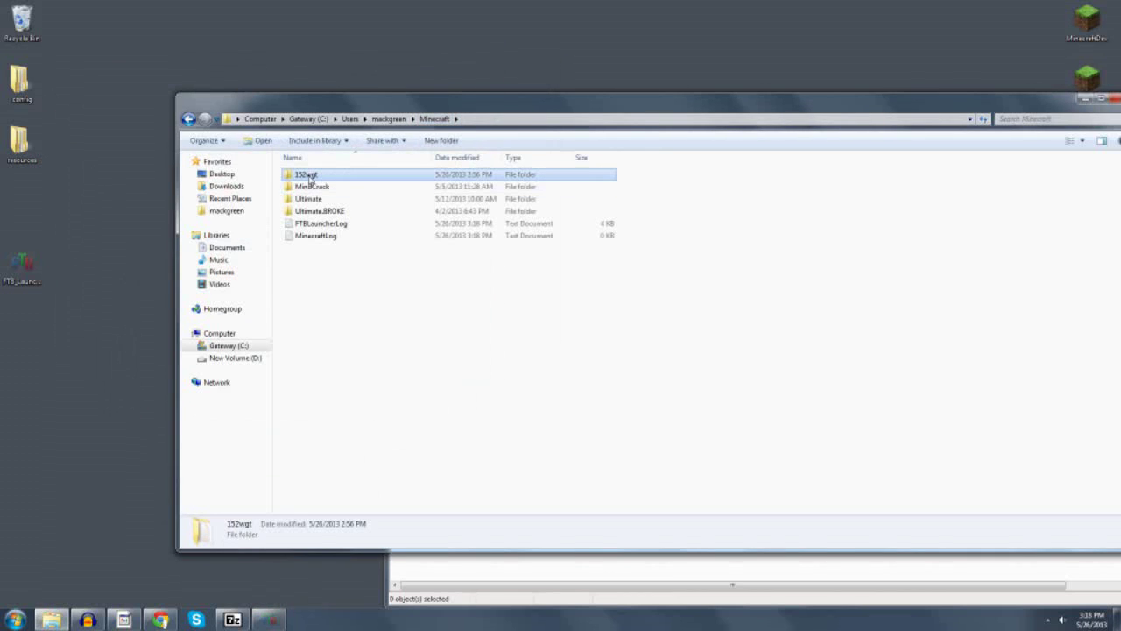
pyautogui.doubleClick(309, 178)
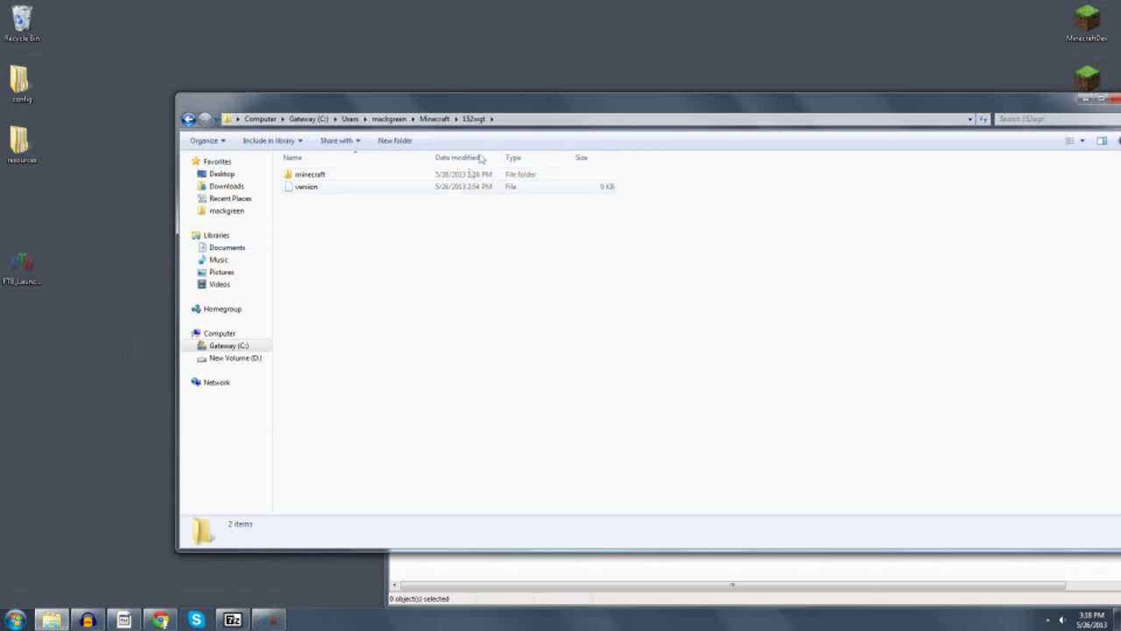
# Drag minecraft and instMods from 152wgt.zip into the 152wgt folder, merging for all items.
pyautogui.moveTo(570, 106); pyautogui.dragTo(478, 98)
pyautogui.click(1059, 505)
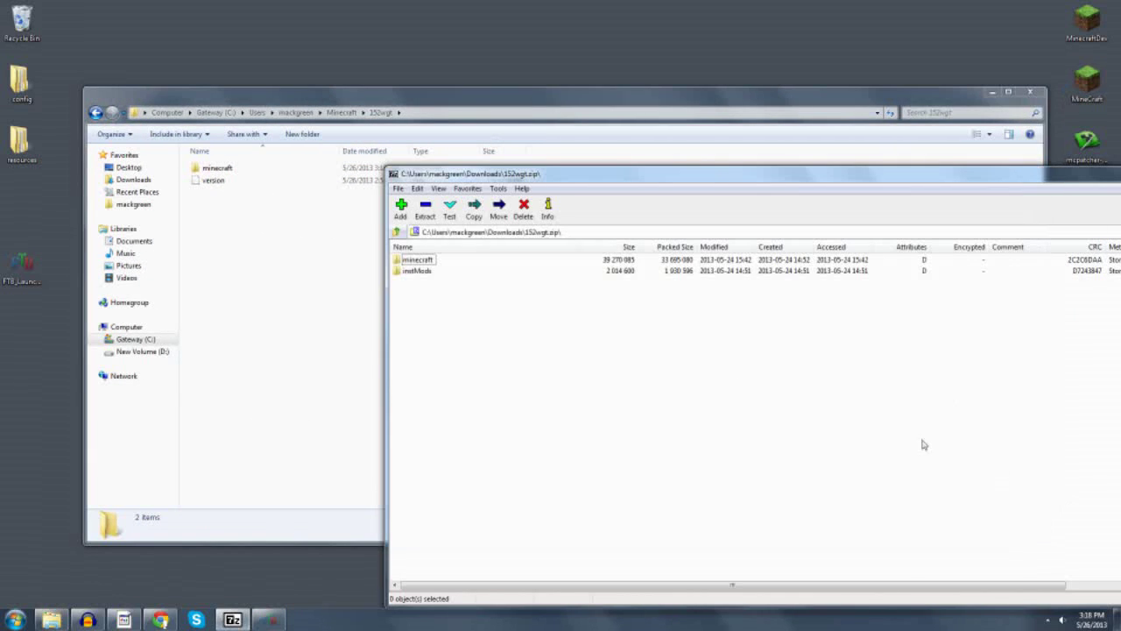
pyautogui.moveTo(452, 338); pyautogui.dragTo(219, 257)
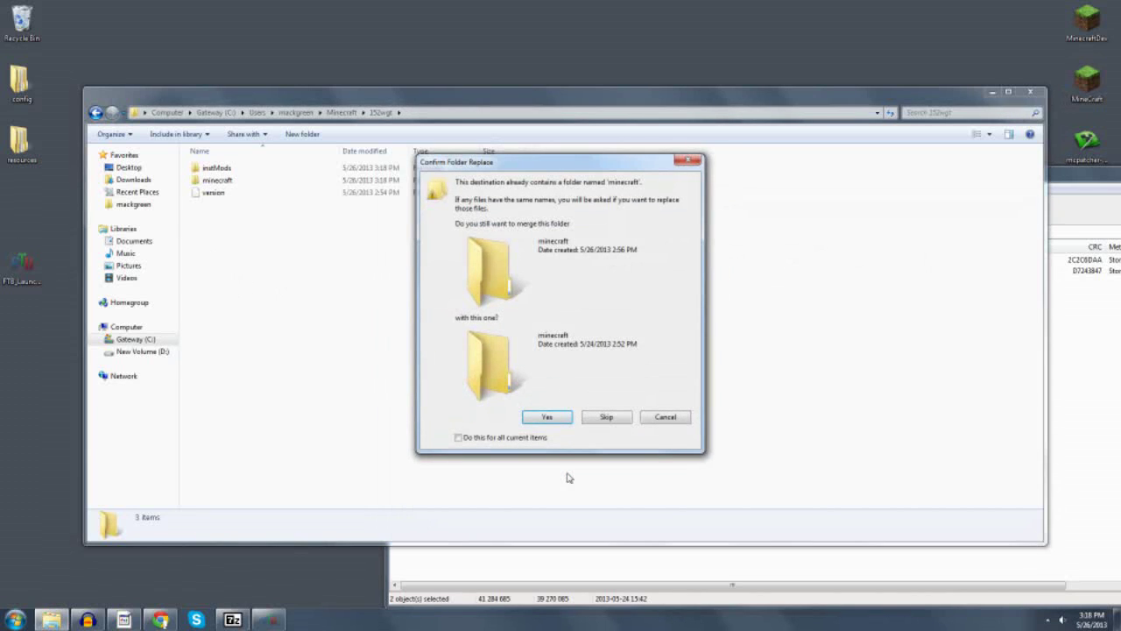
pyautogui.click(458, 438)
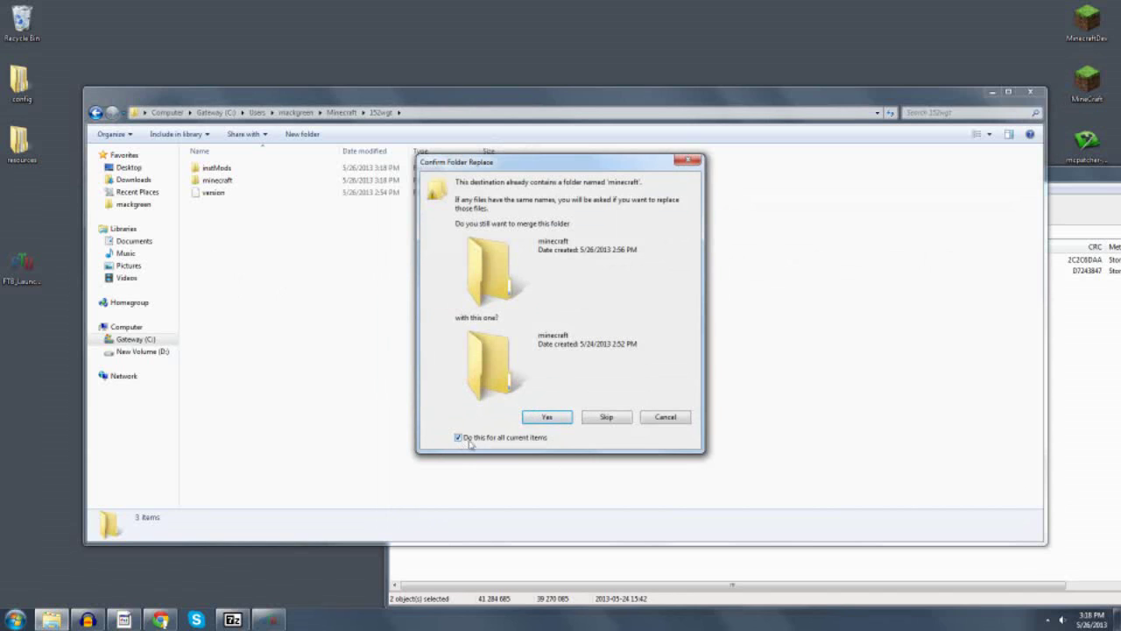
pyautogui.click(546, 416)
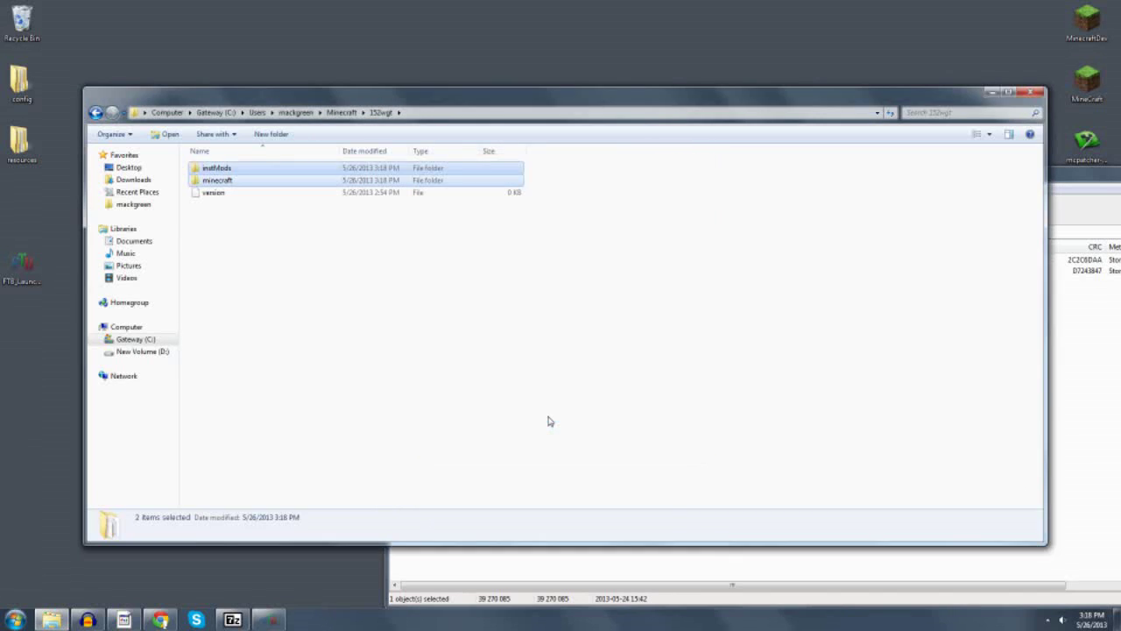
pyautogui.click(276, 307)
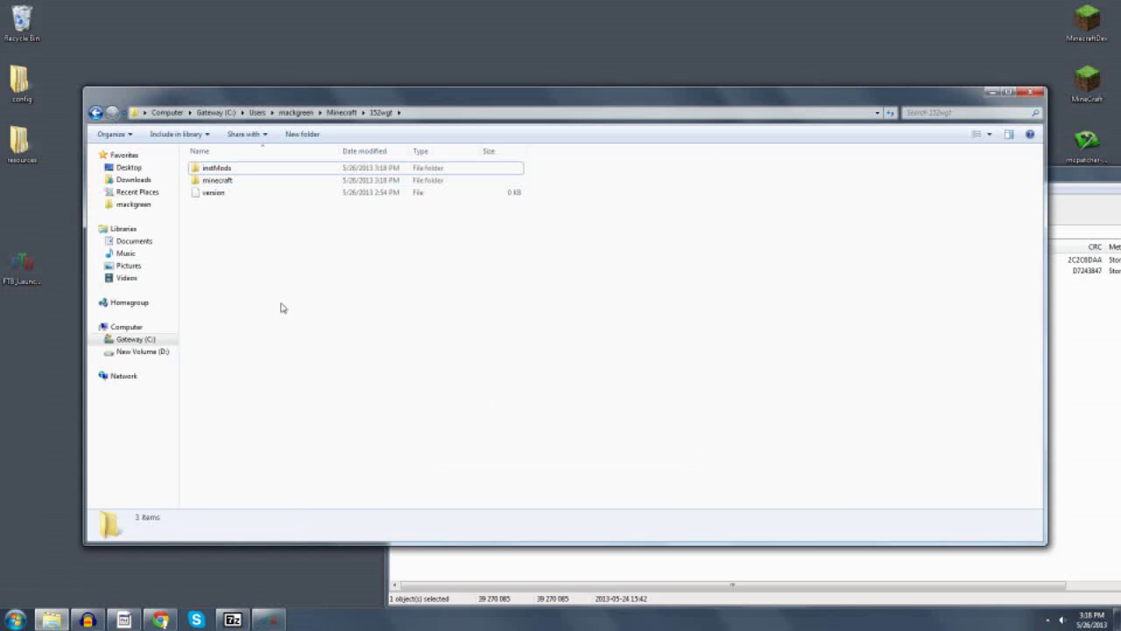
# Inspect the merged minecraft folder's mods and config folders, then close the Explorer window.
pyautogui.doubleClick(221, 184)
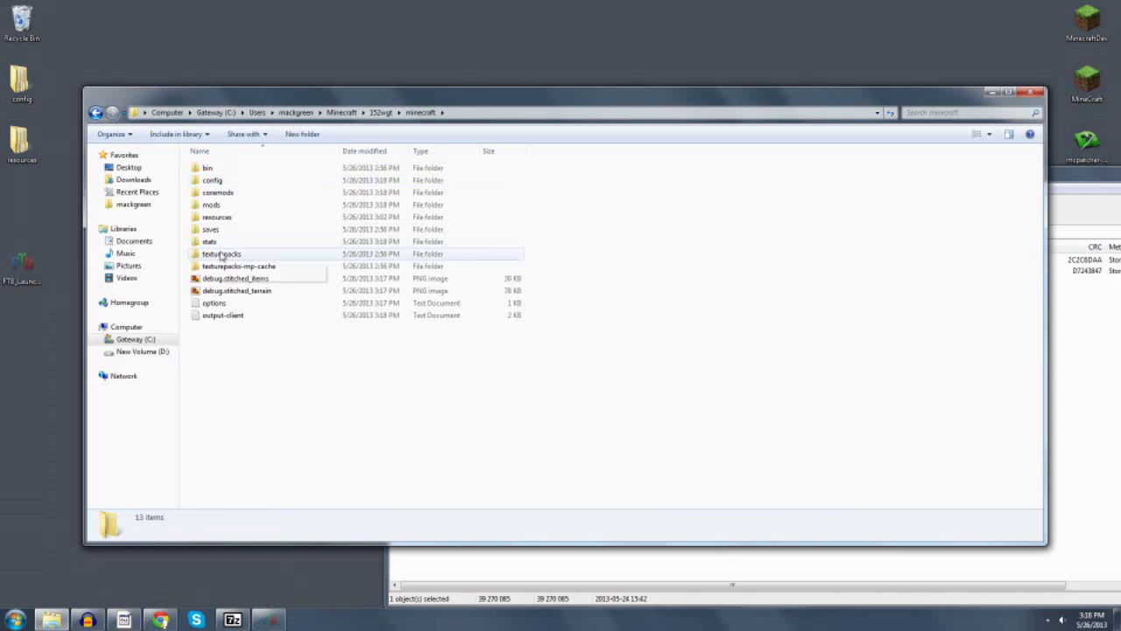
pyautogui.doubleClick(213, 206)
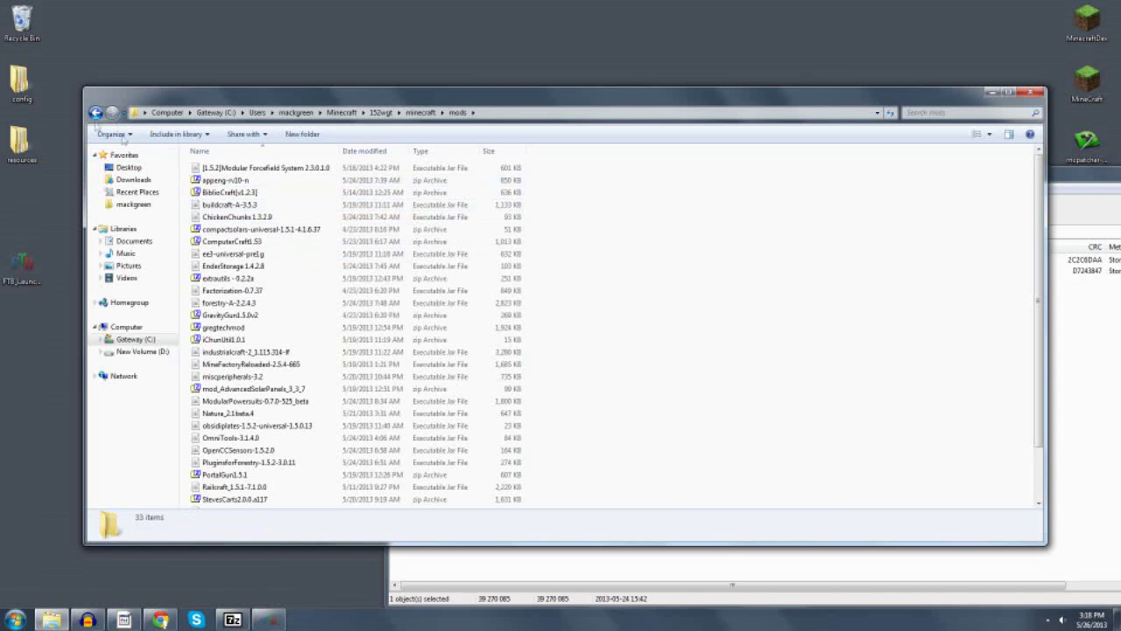
pyautogui.click(94, 112)
pyautogui.doubleClick(203, 179)
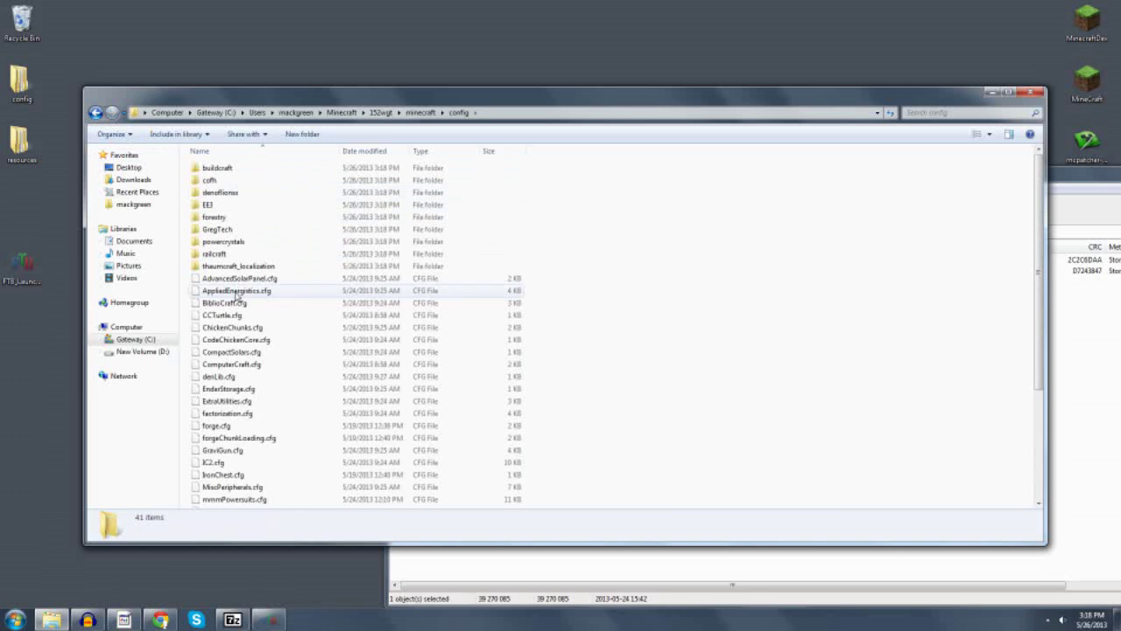
pyautogui.click(95, 112)
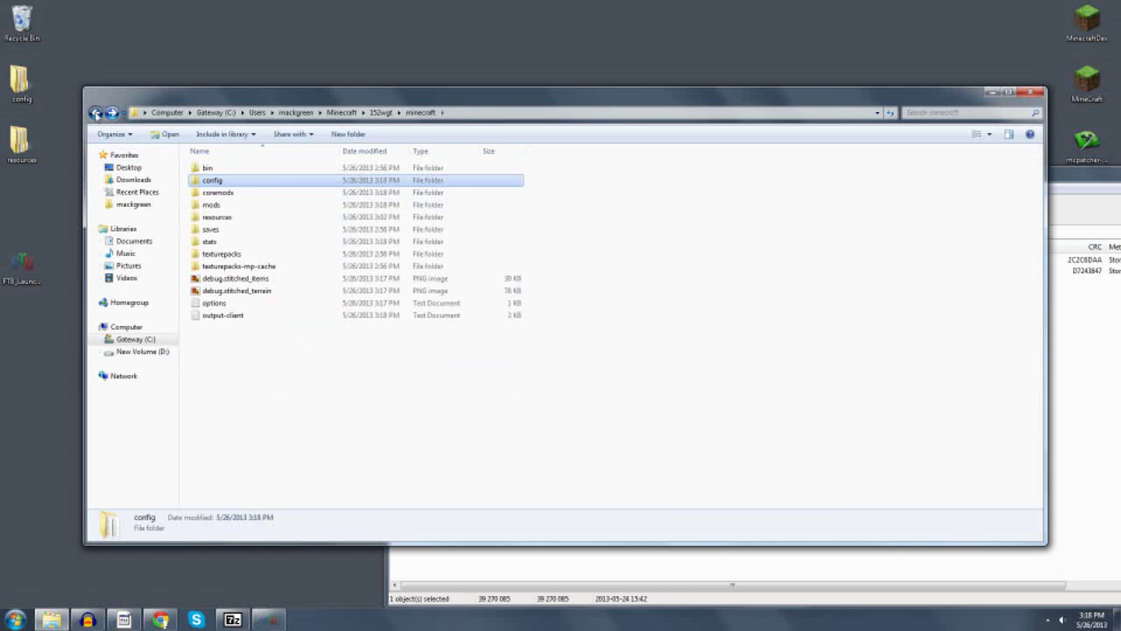
pyautogui.click(95, 112)
pyautogui.click(1036, 91)
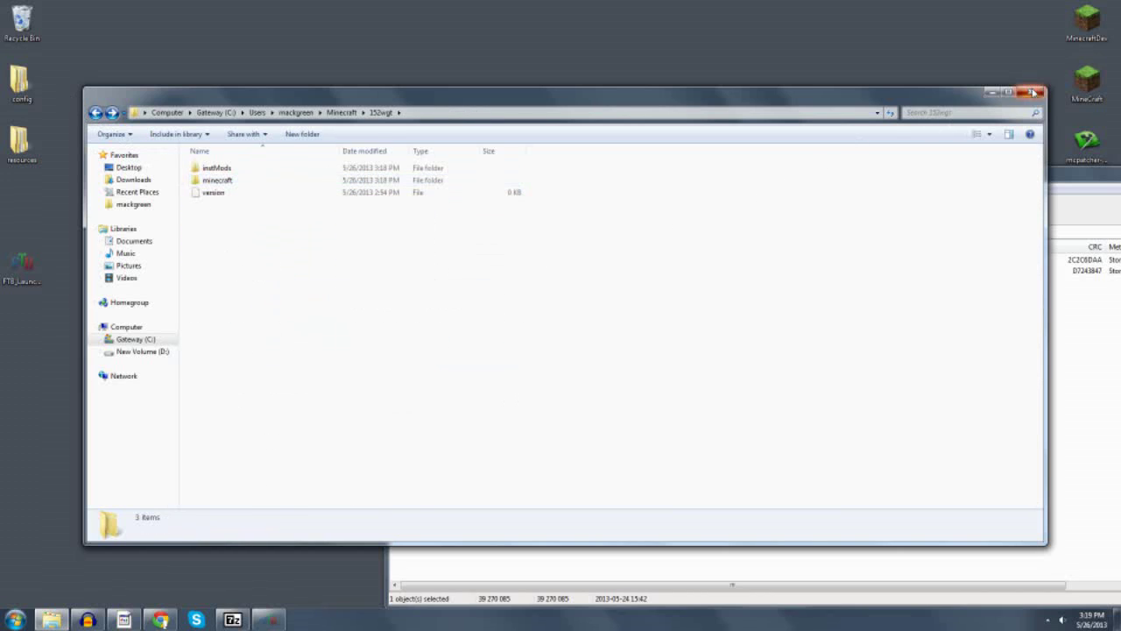
# Restart the FTB launcher and launch FTB 1.5.2 Beta with GT, declining the update.
pyautogui.doubleClick(21, 265)
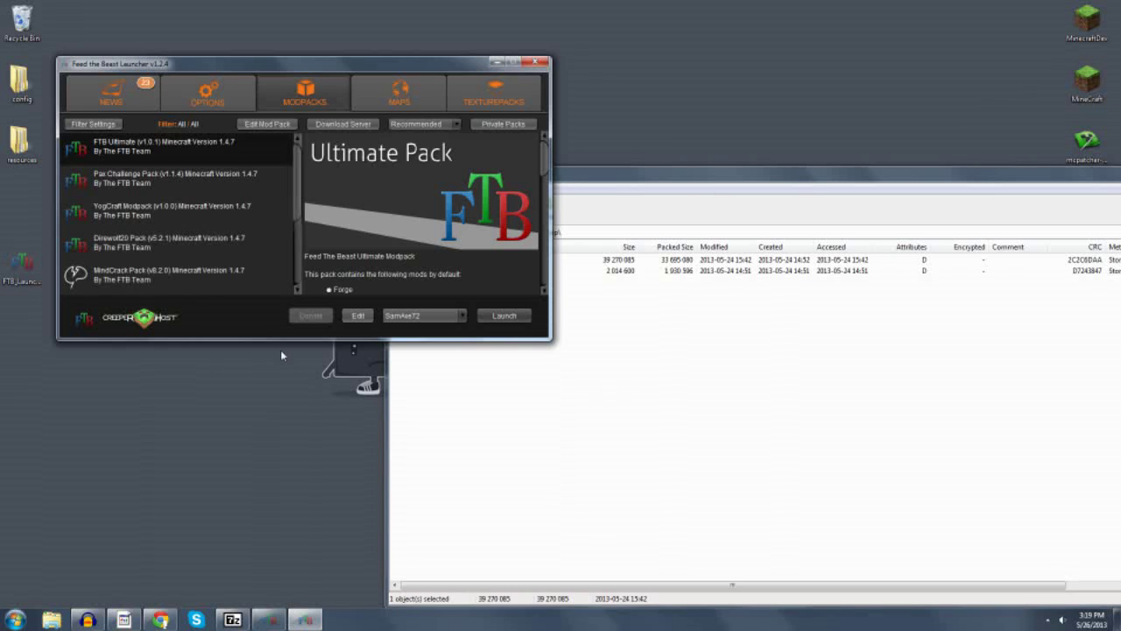
pyautogui.moveTo(298, 155); pyautogui.dragTo(299, 281)
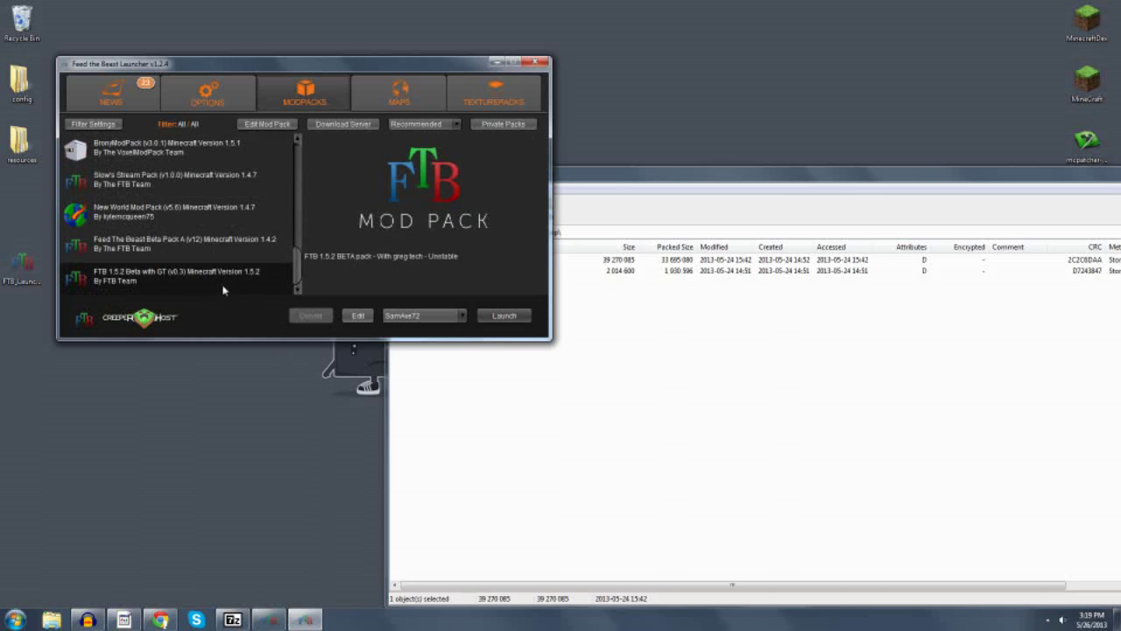
pyautogui.click(502, 316)
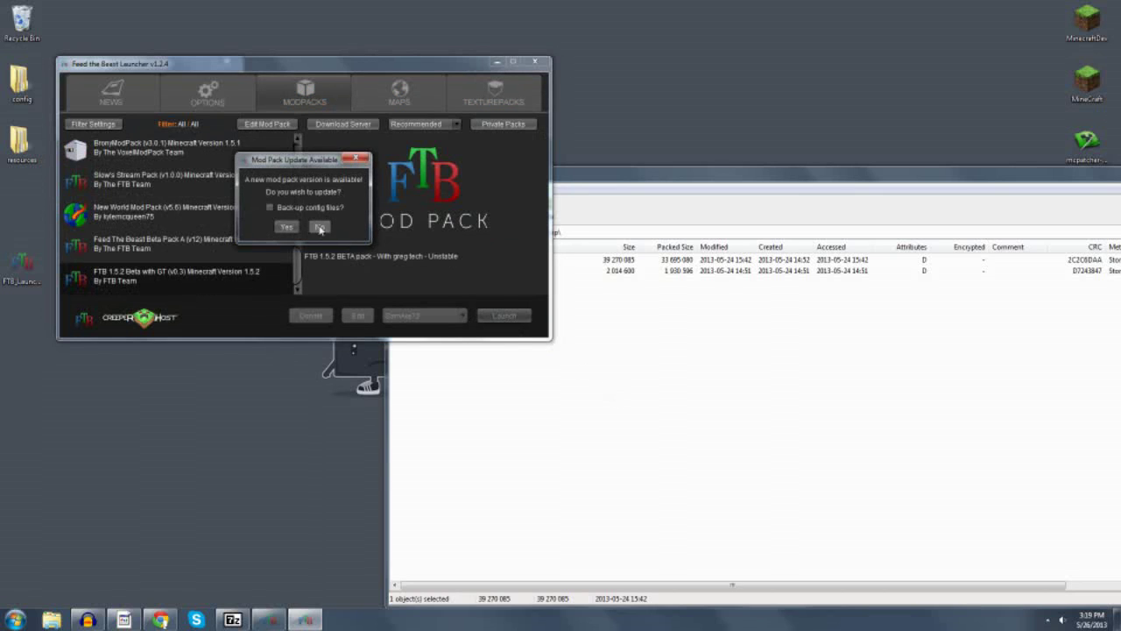
pyautogui.click(320, 225)
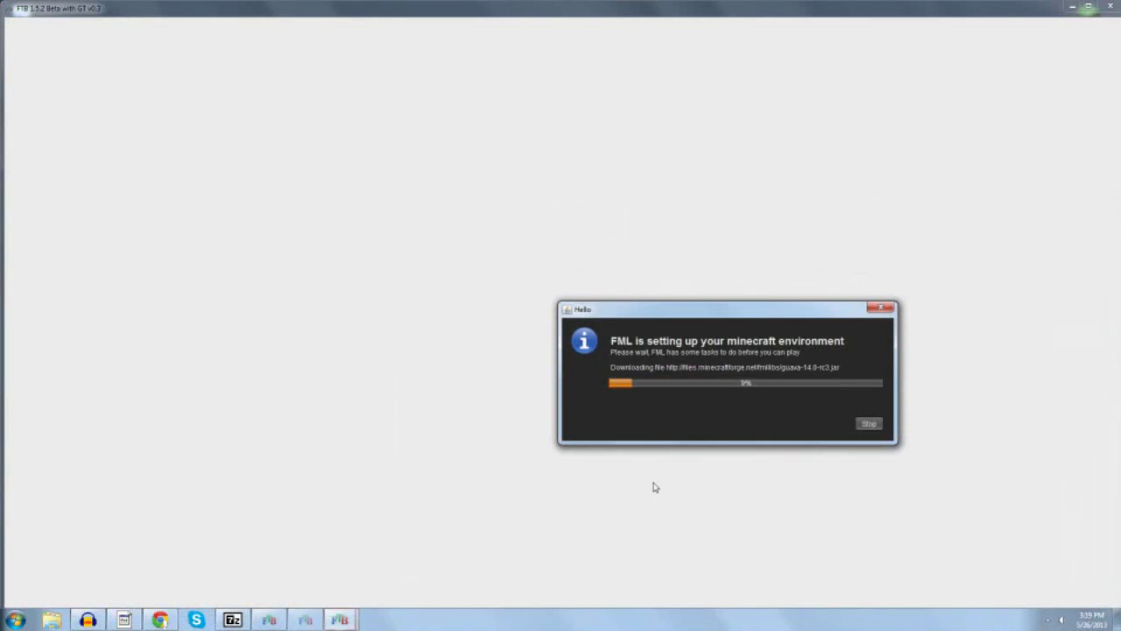
pyautogui.click(303, 619)
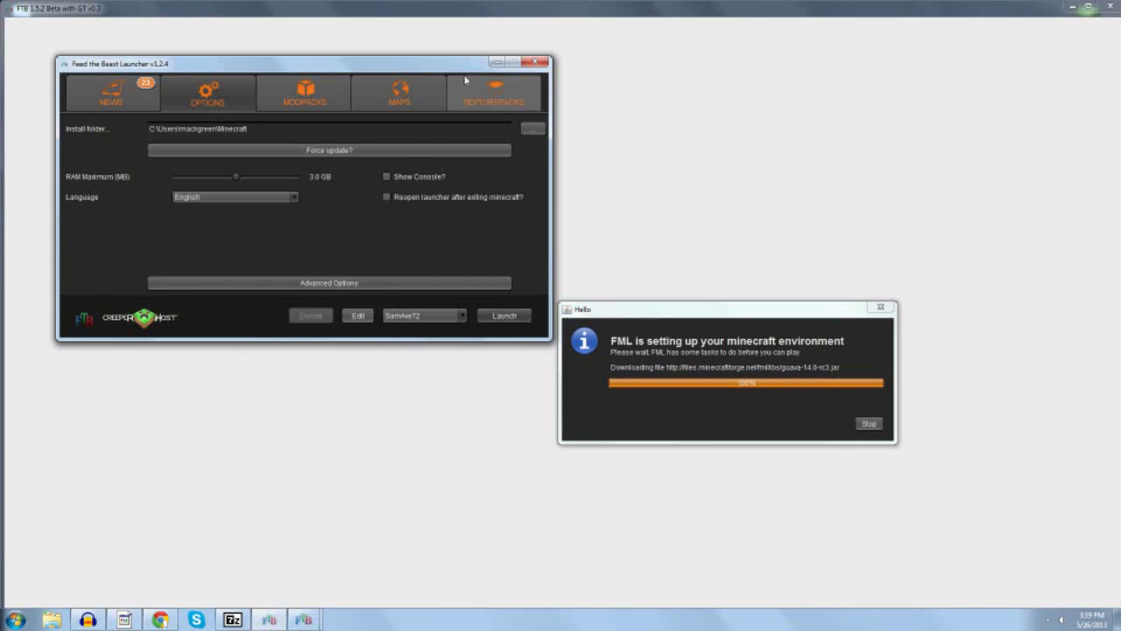
pyautogui.click(542, 59)
pyautogui.click(269, 619)
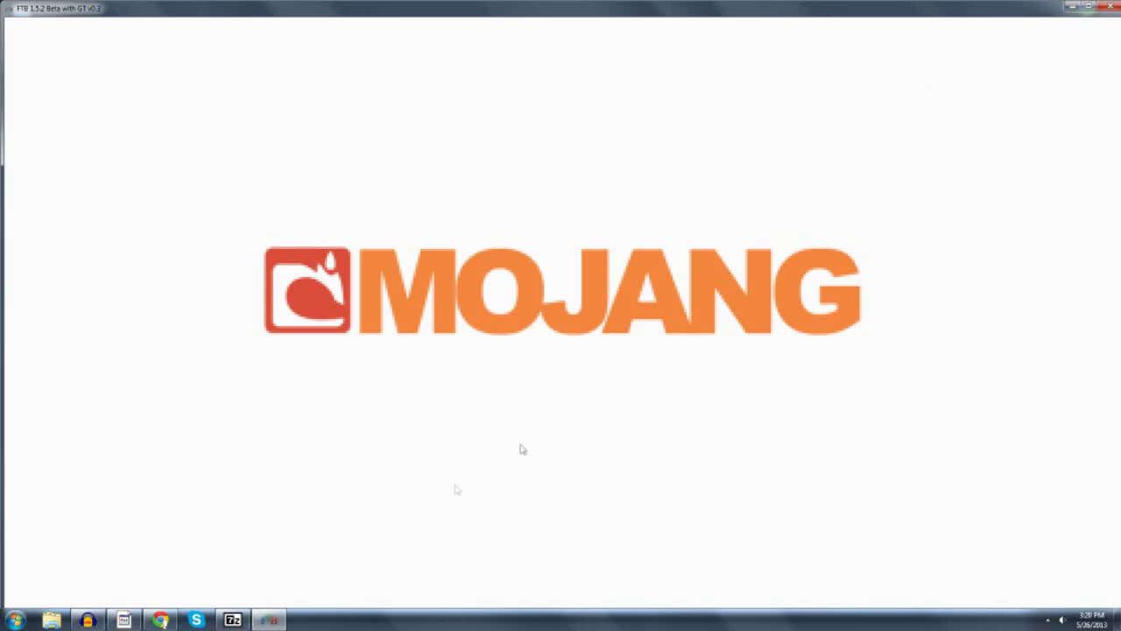
# Wait for Minecraft 1.5.2 to load Forge 7.8.0.712 with all 69 mods active.
pyautogui.moveTo(232, 619)
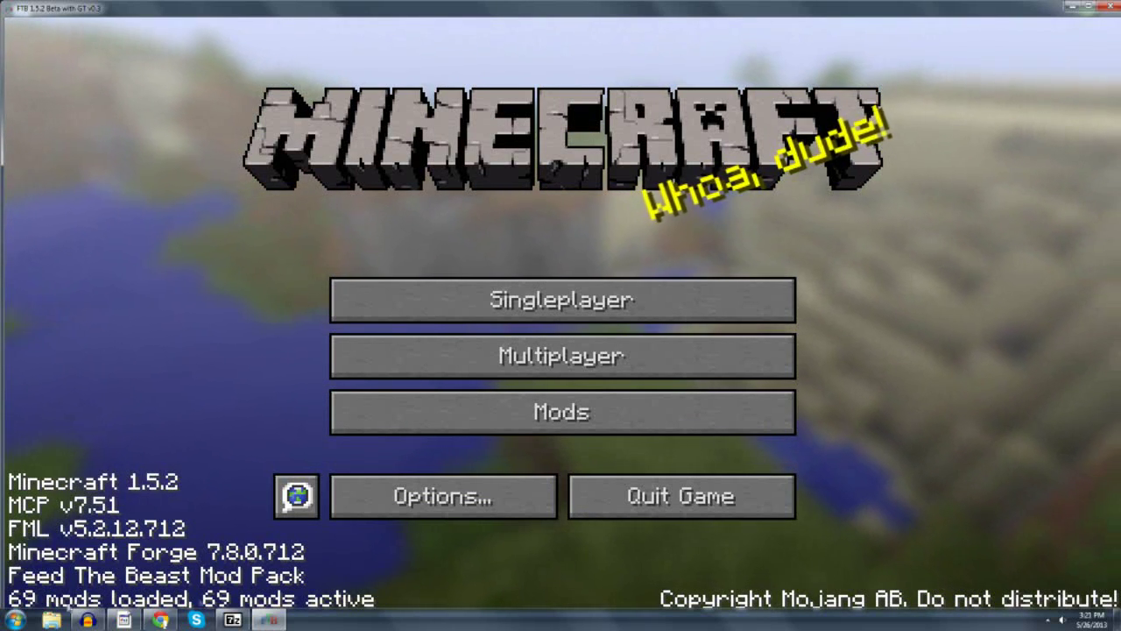
# Open the Mod List and scroll through installed mods like Applied Energistics, ComputerCraft, Forestry and Natura.
pyautogui.click(551, 423)
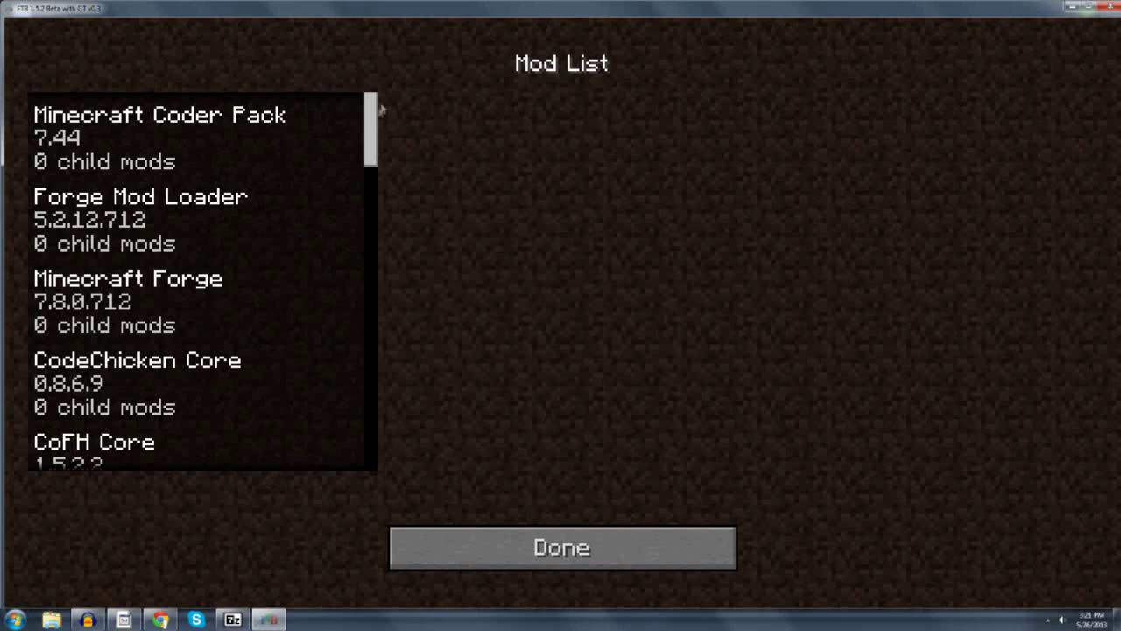
pyautogui.moveTo(377, 116)
pyautogui.mouseDown()
pyautogui.moveTo(391, 426)
pyautogui.moveTo(381, 110)
pyautogui.mouseUp()
pyautogui.scroll(-1, 231, 236)
pyautogui.scroll(-3, 294, 259)
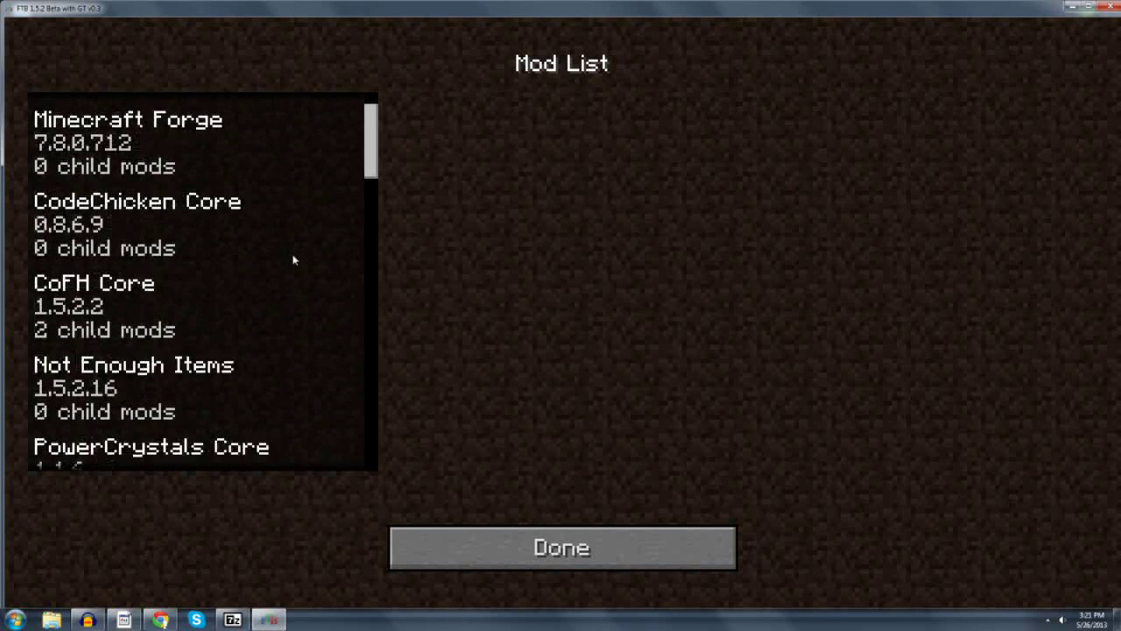
pyautogui.scroll(-3, 294, 259)
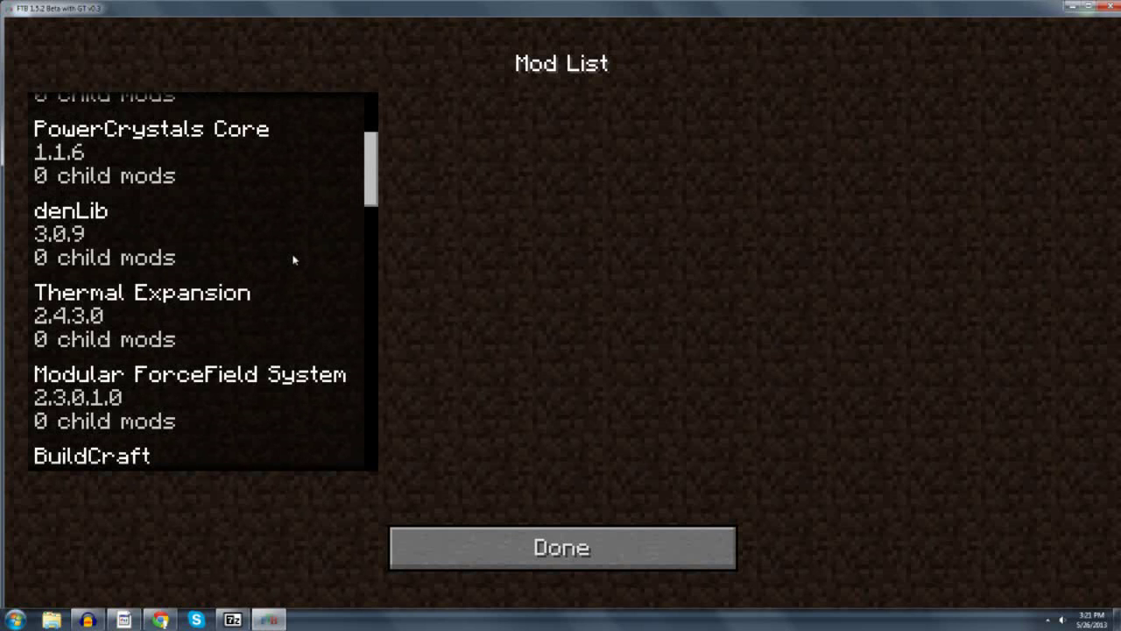
pyautogui.scroll(-3, 294, 259)
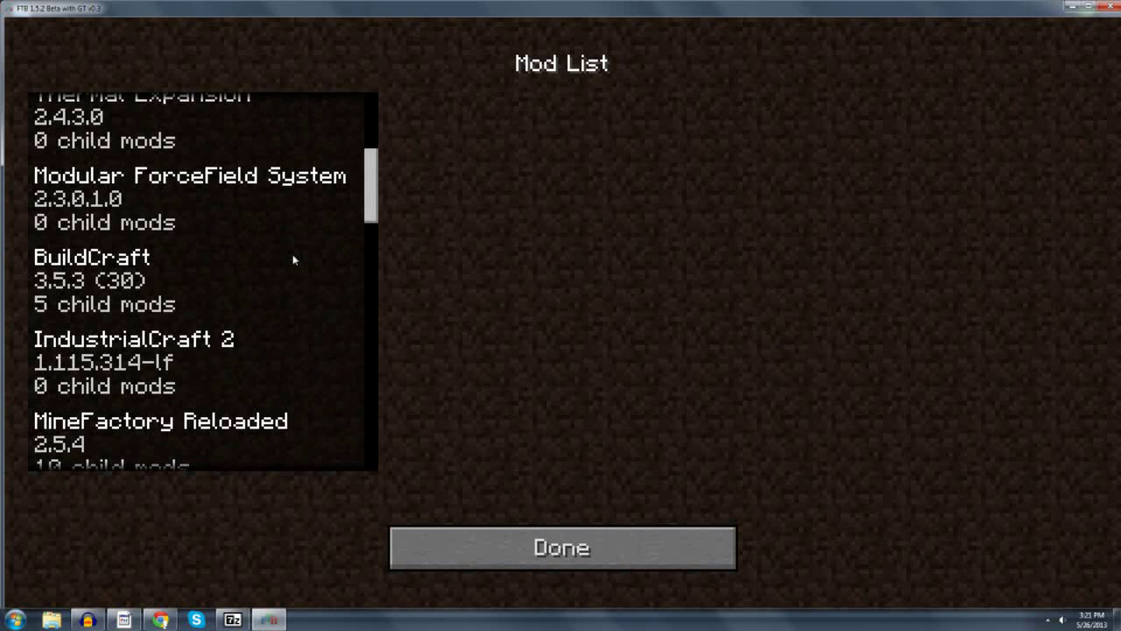
pyautogui.scroll(-2, 294, 259)
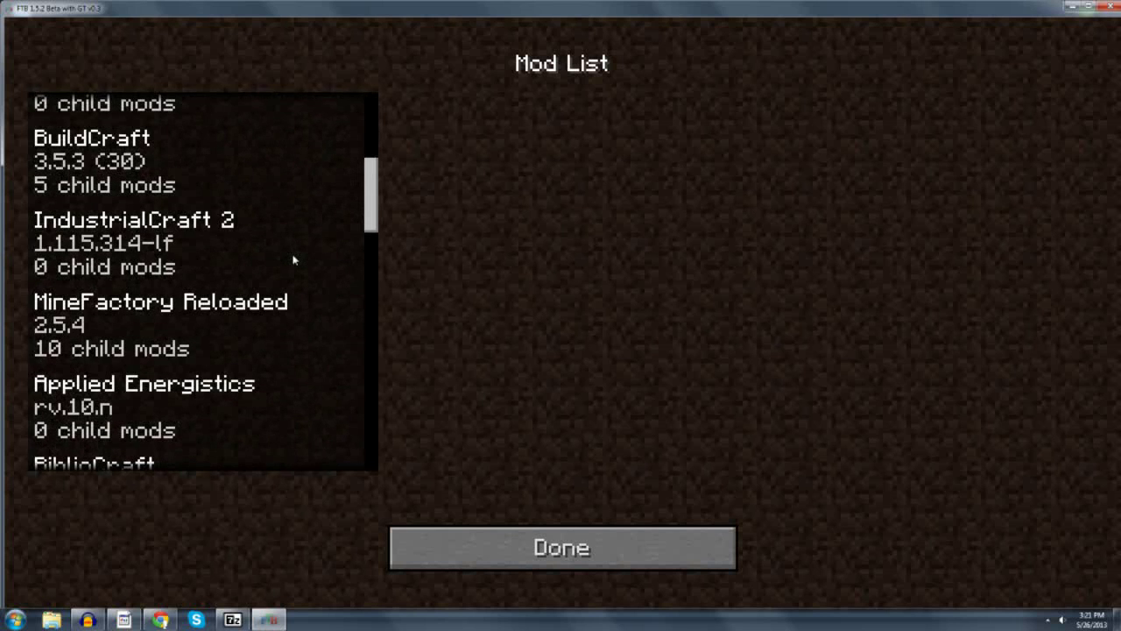
pyautogui.scroll(-2, 295, 259)
pyautogui.scroll(-1, 294, 259)
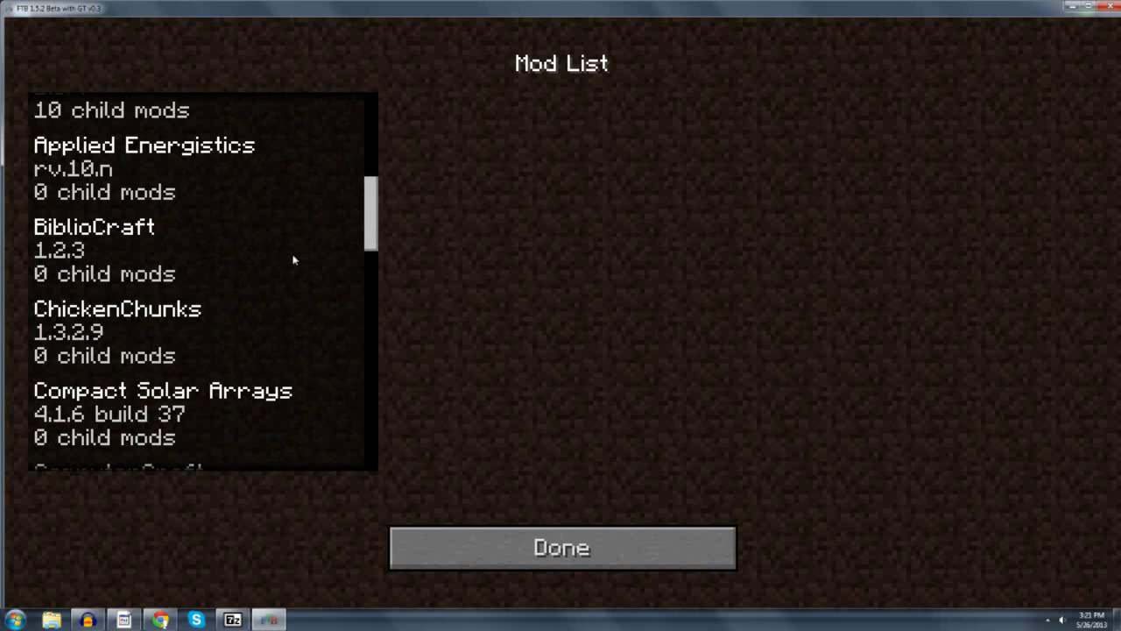
pyautogui.scroll(-4, 294, 259)
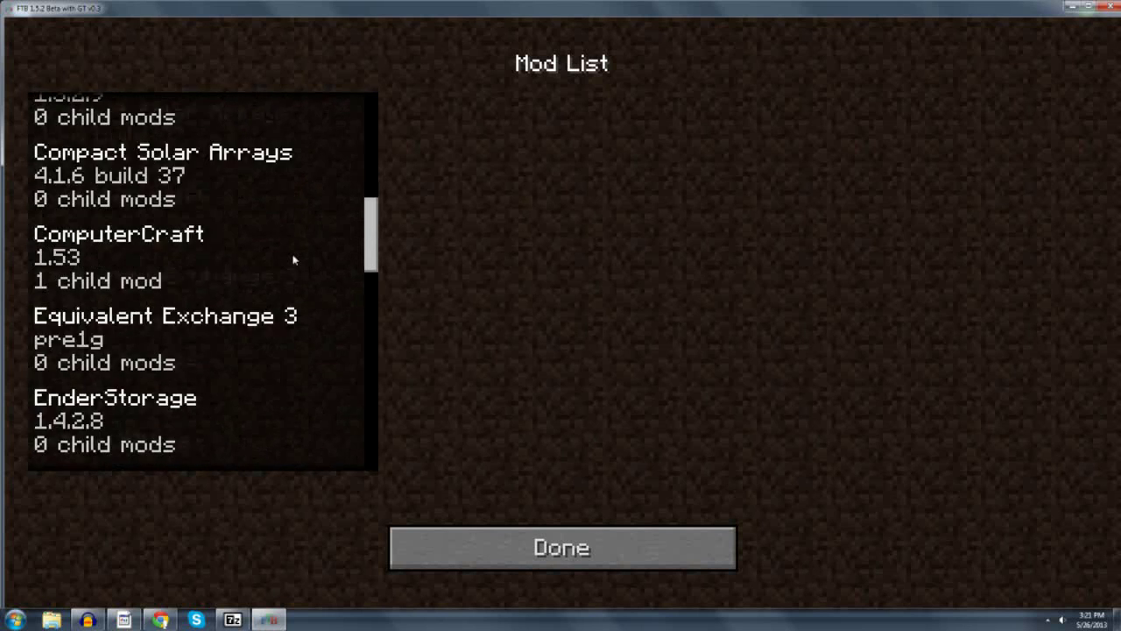
pyautogui.scroll(-2, 294, 260)
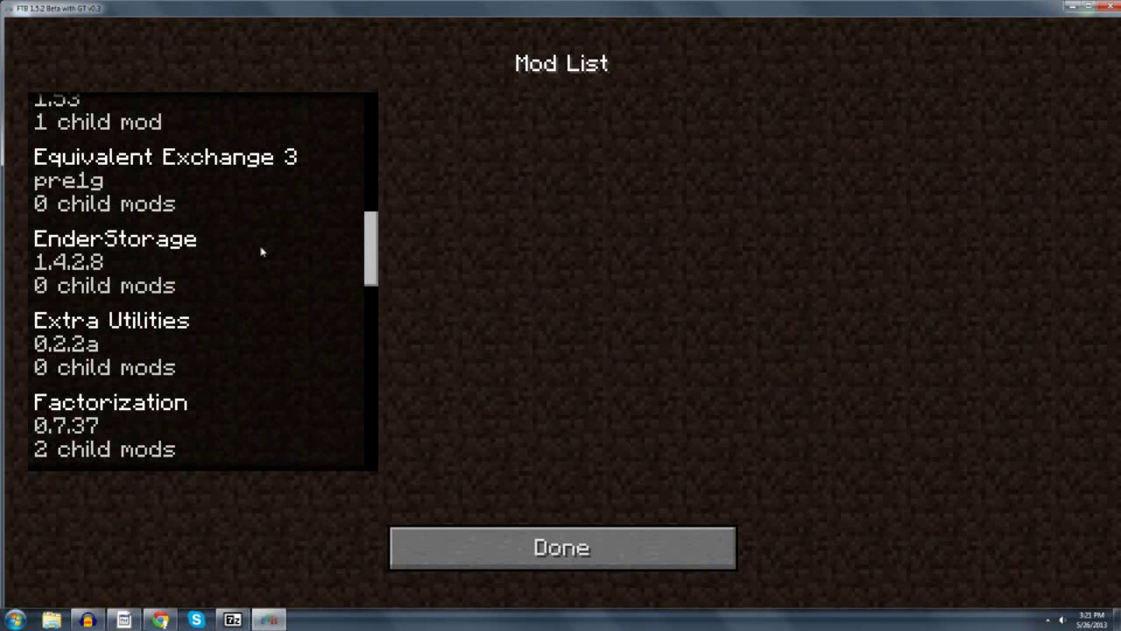
pyautogui.scroll(-3, 261, 251)
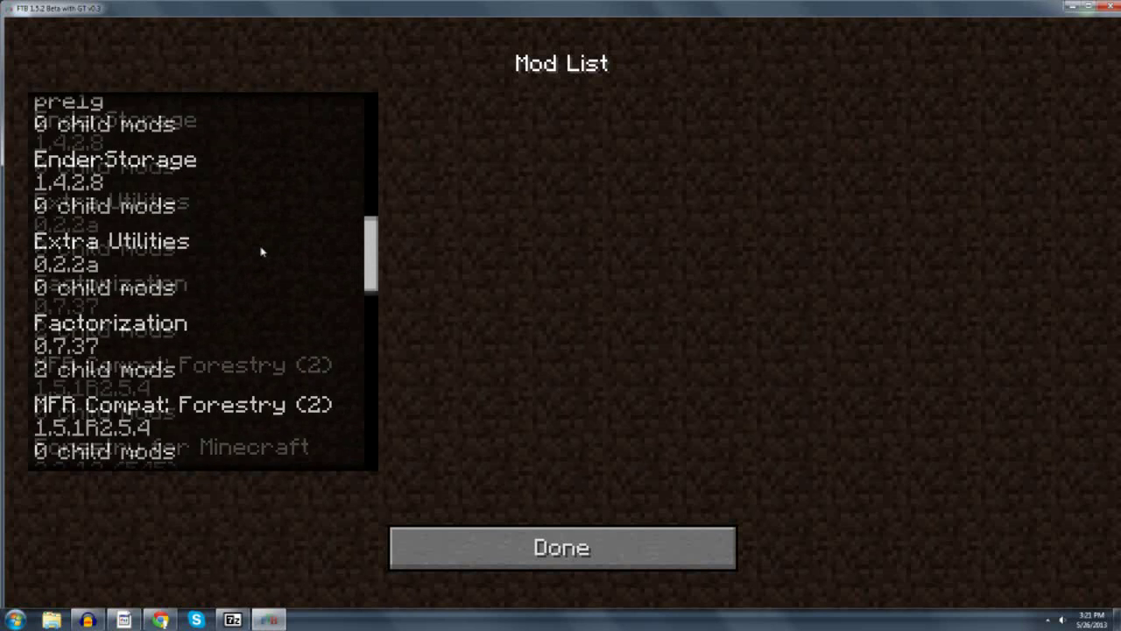
pyautogui.scroll(-3, 261, 251)
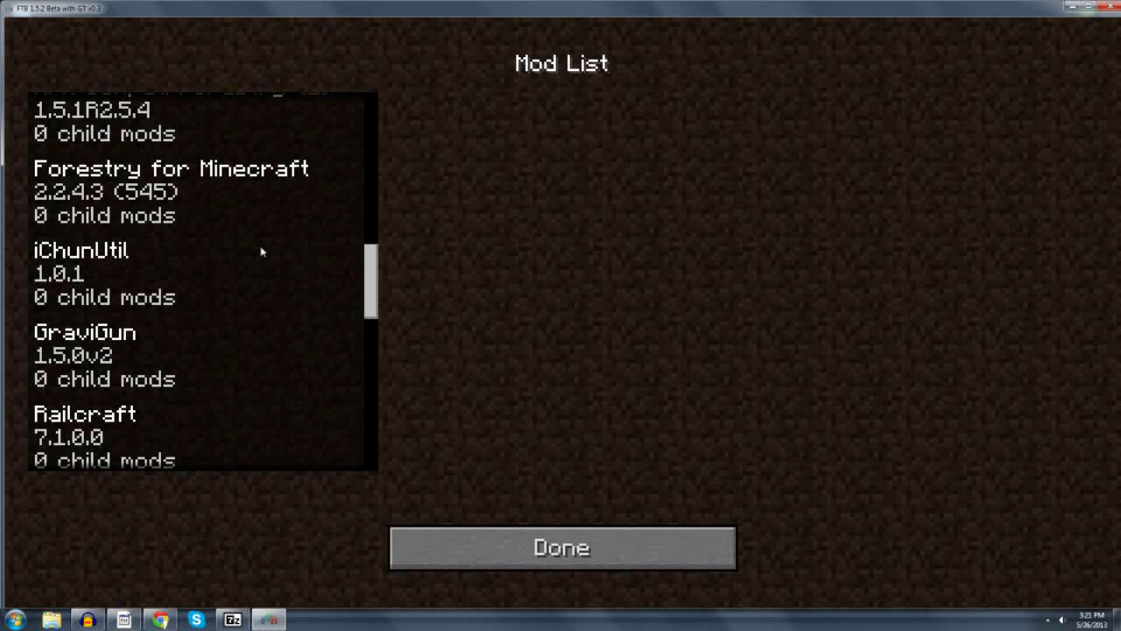
pyautogui.scroll(-3, 261, 251)
pyautogui.scroll(-5, 261, 251)
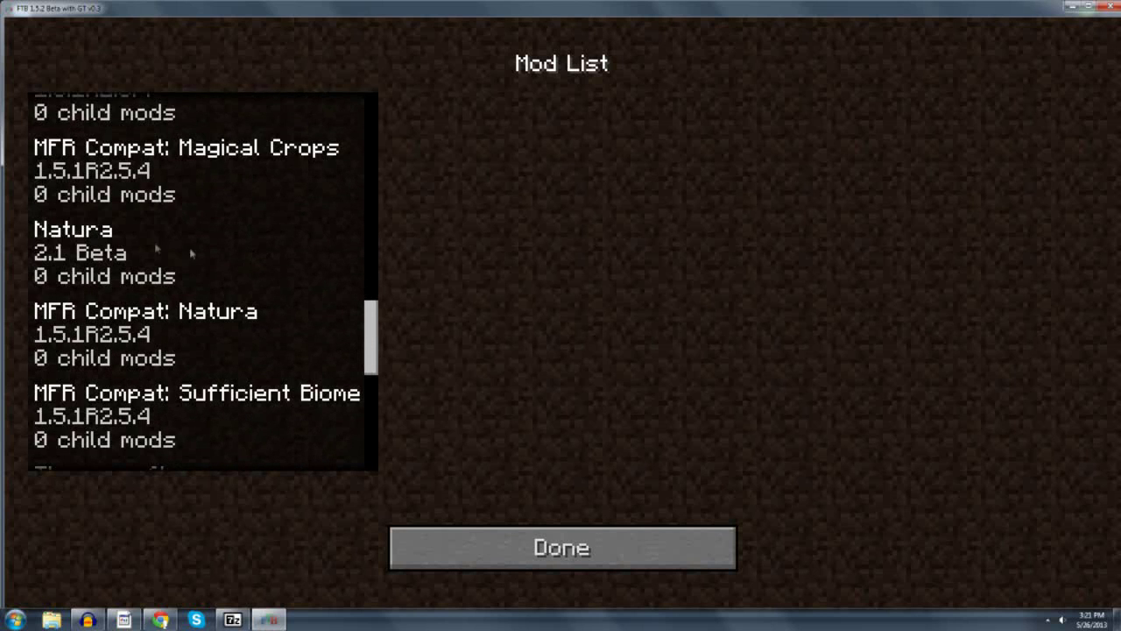
# Show the Natura mod's details and scroll through the mod list.
pyautogui.click(105, 255)
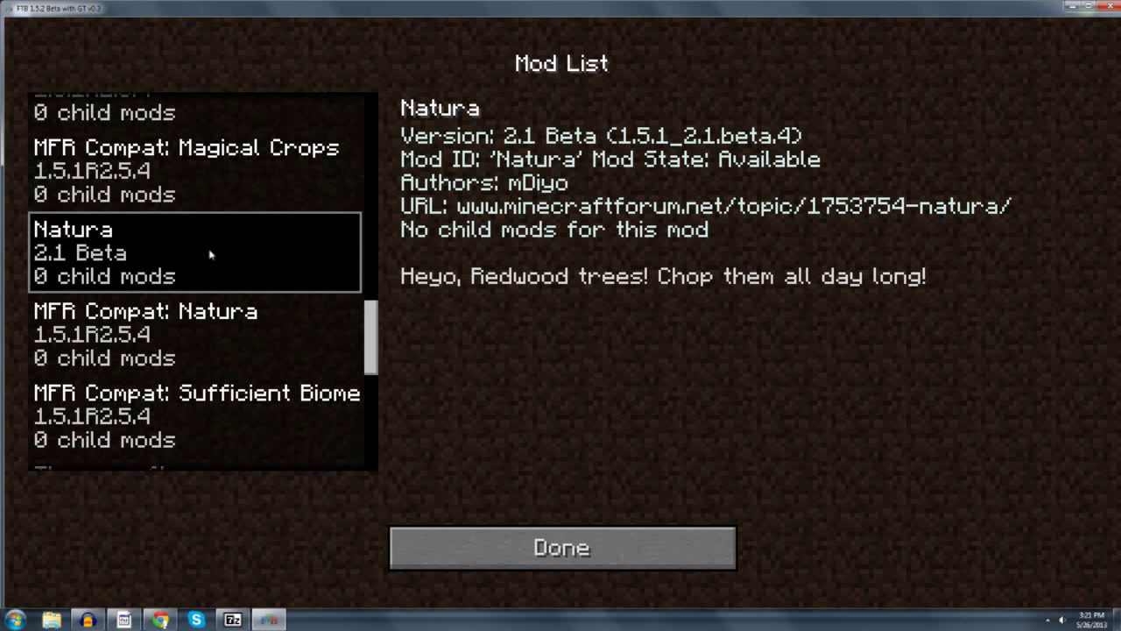
pyautogui.scroll(-2, 219, 264)
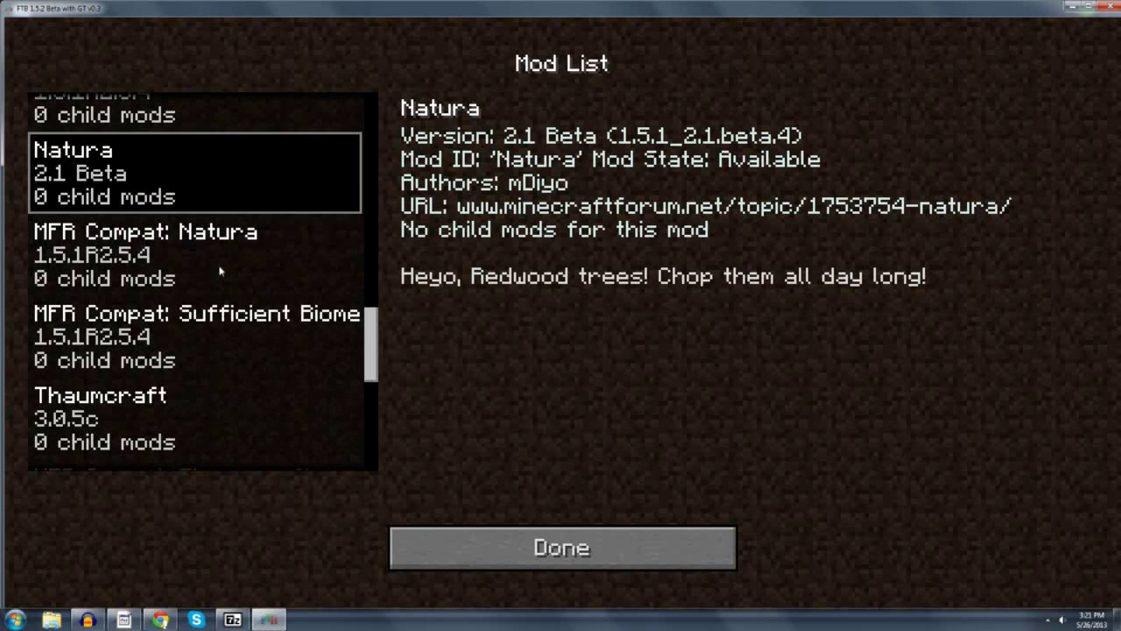
pyautogui.scroll(-5, 219, 267)
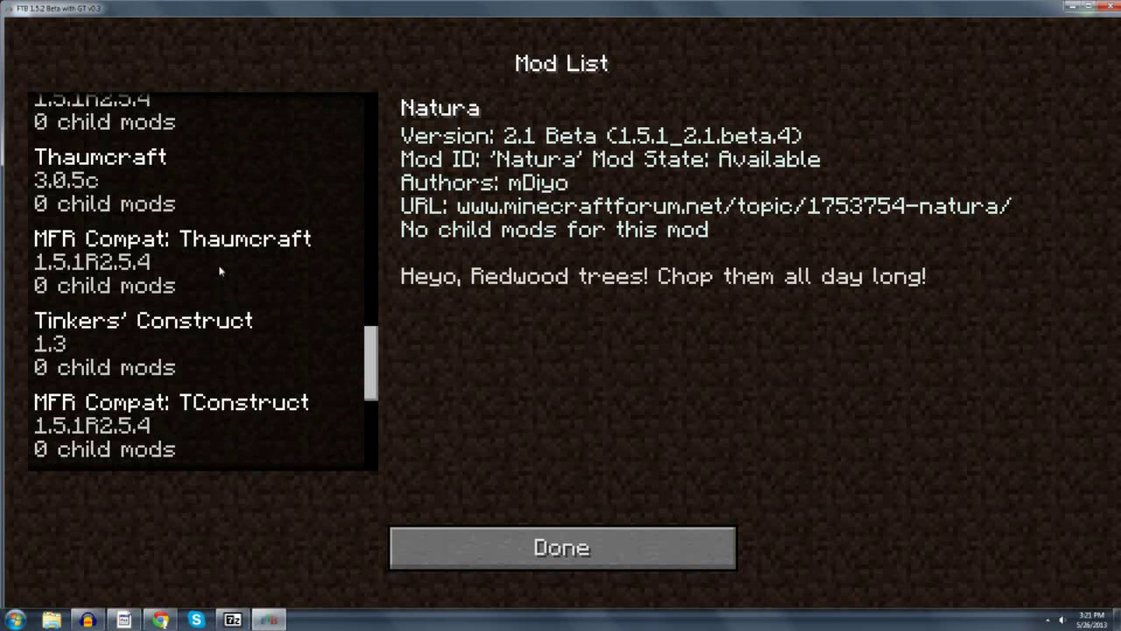
pyautogui.scroll(7, 220, 270)
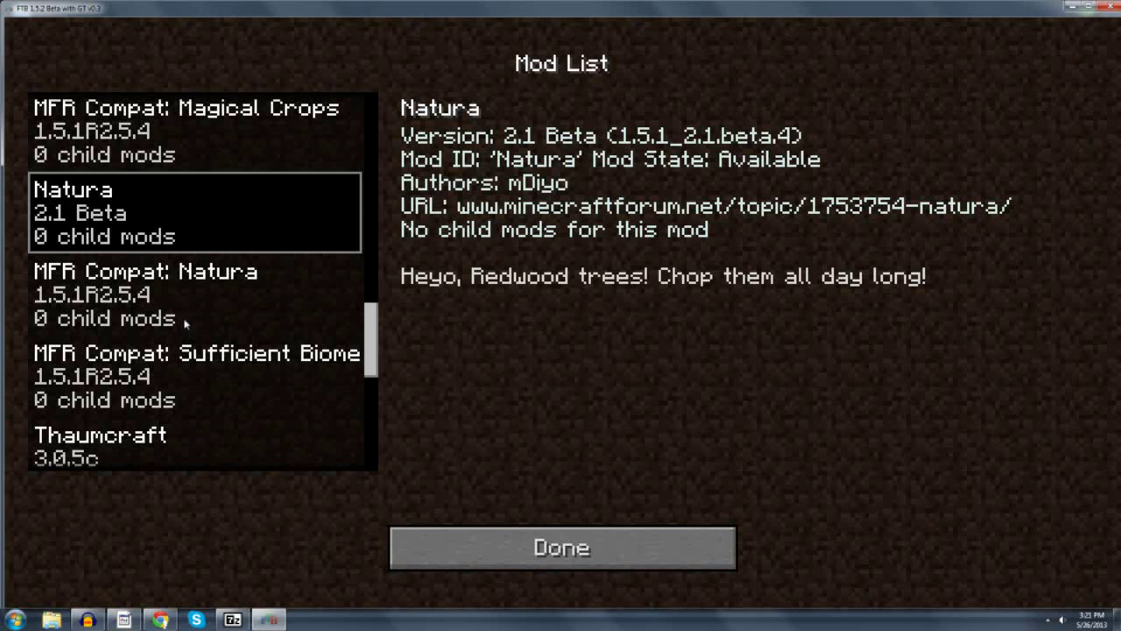
pyautogui.scroll(-3, 201, 322)
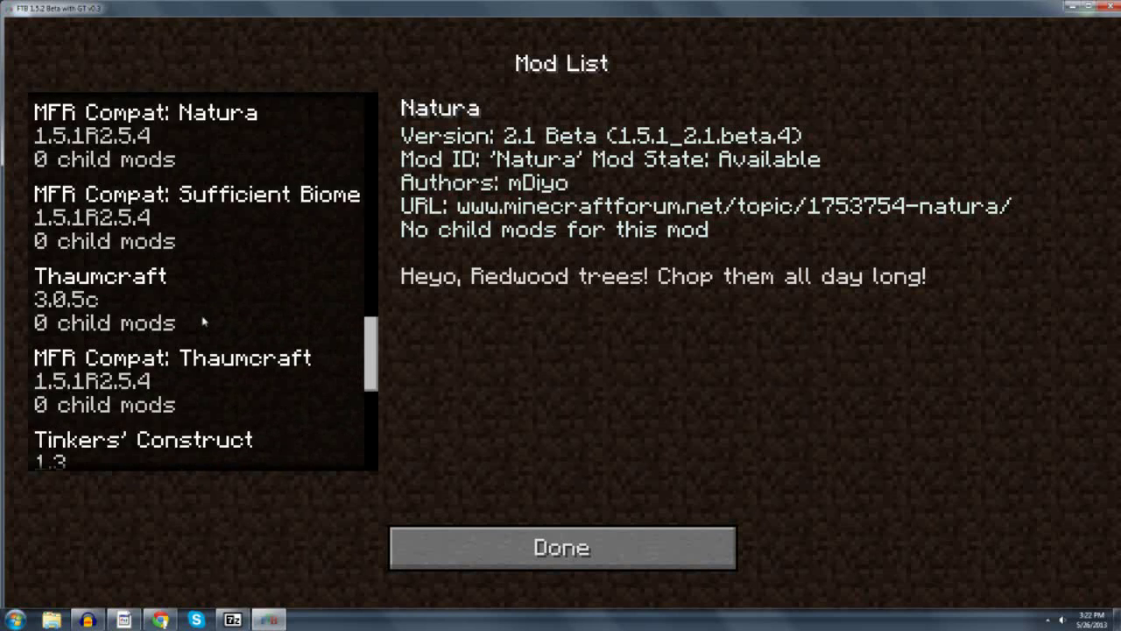
pyautogui.scroll(-2, 203, 322)
# Show Tinkers' Construct's details, scroll to the bottom of the list, and close the Mod List.
pyautogui.click(160, 326)
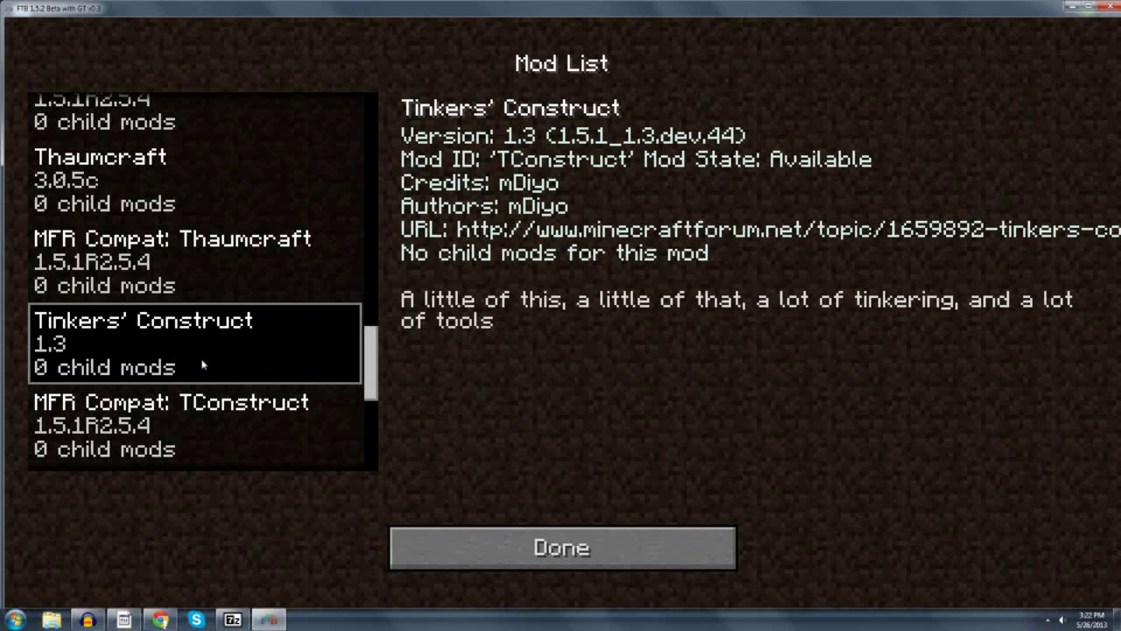
pyautogui.scroll(-3, 202, 365)
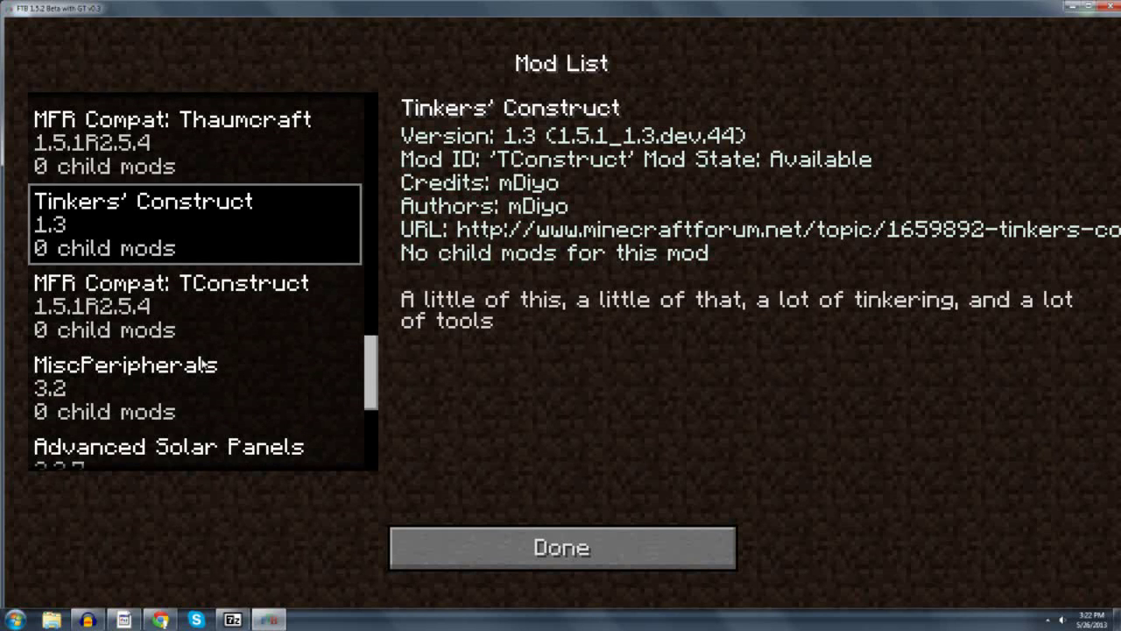
pyautogui.scroll(-1, 202, 365)
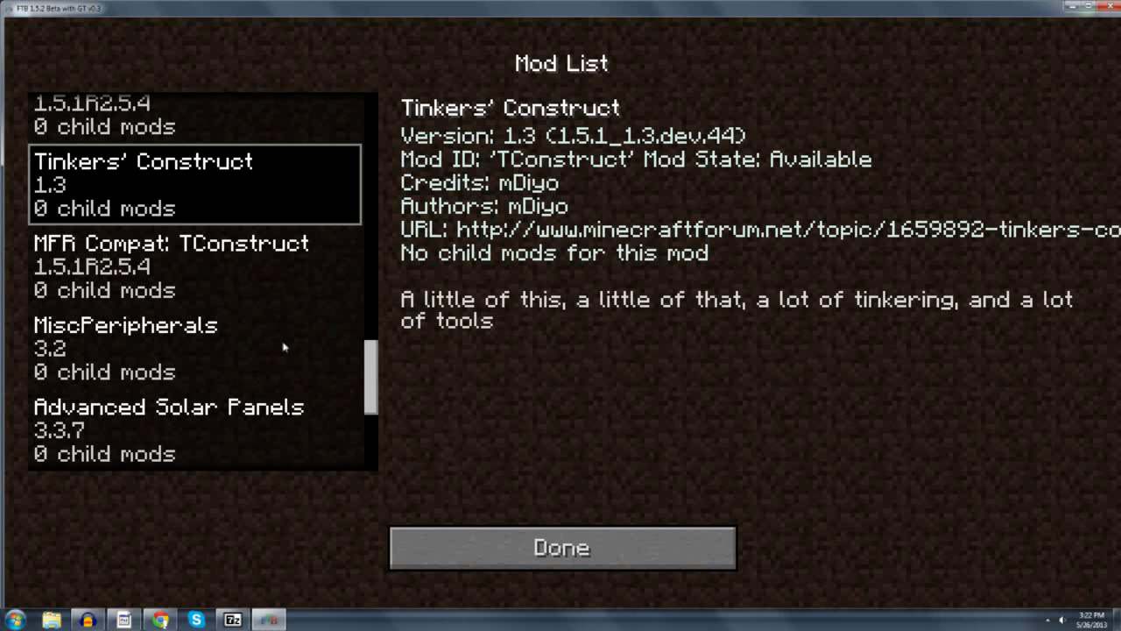
pyautogui.scroll(-3, 275, 341)
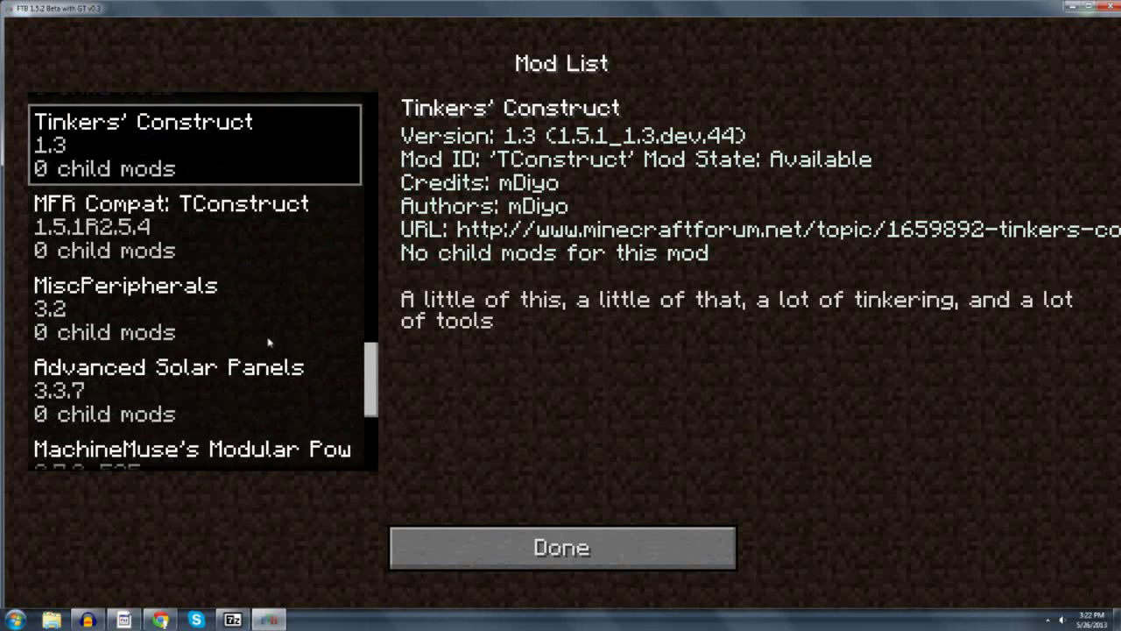
pyautogui.scroll(-4, 269, 343)
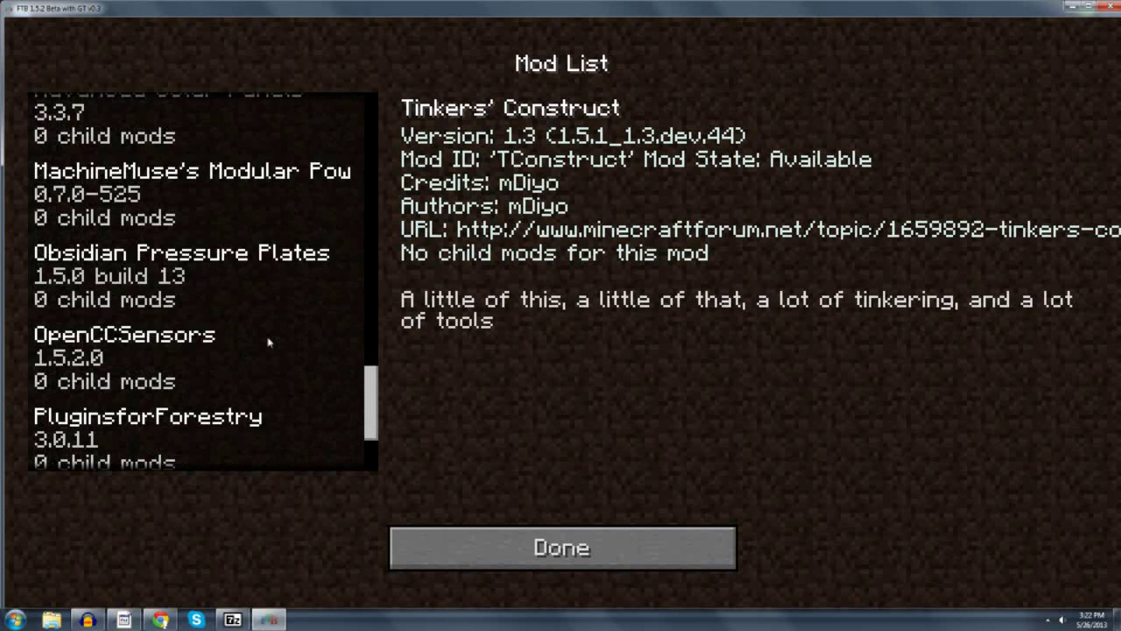
pyautogui.scroll(-3, 269, 342)
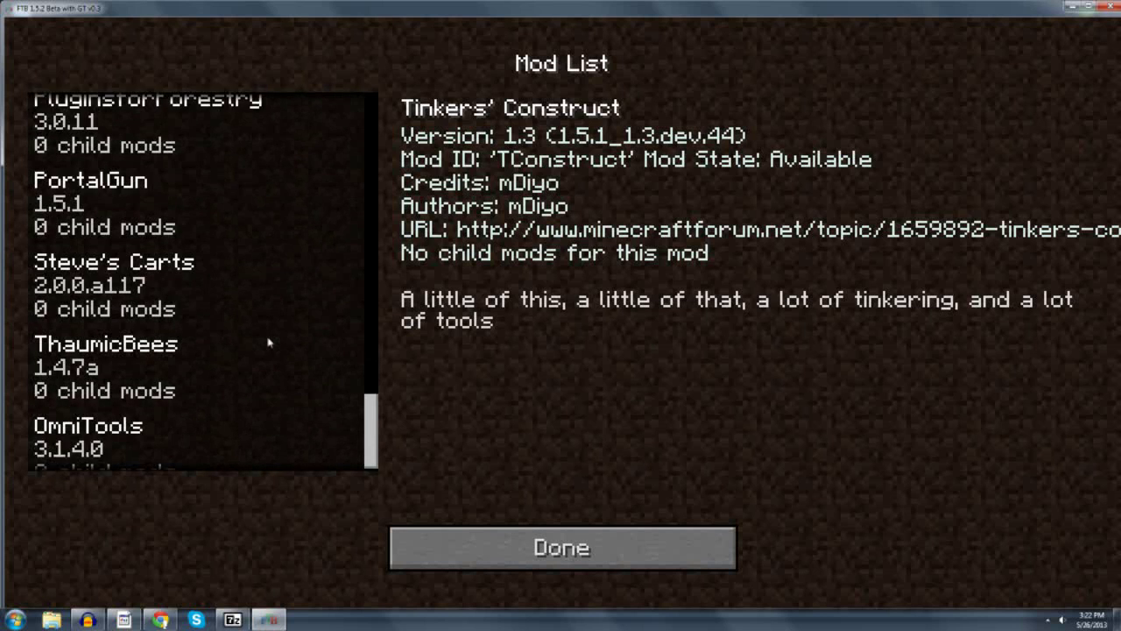
pyautogui.click(575, 543)
# Quit Minecraft, then enlarge and close the 152wgt.zip archive window in 7-Zip.
pyautogui.click(624, 496)
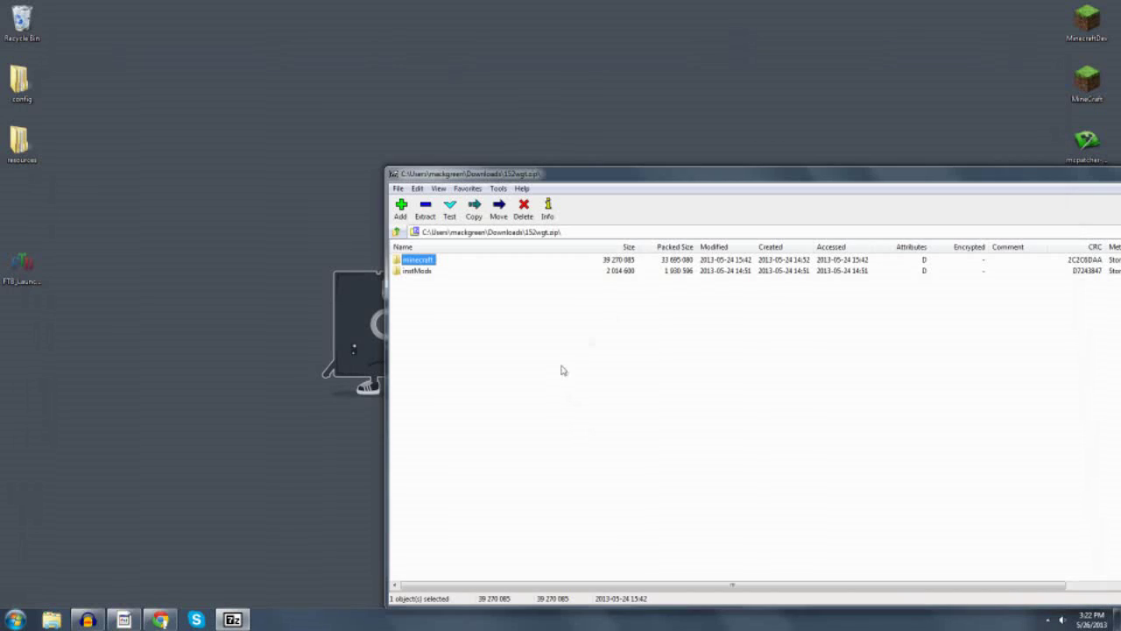
pyautogui.moveTo(580, 168); pyautogui.dragTo(414, 81)
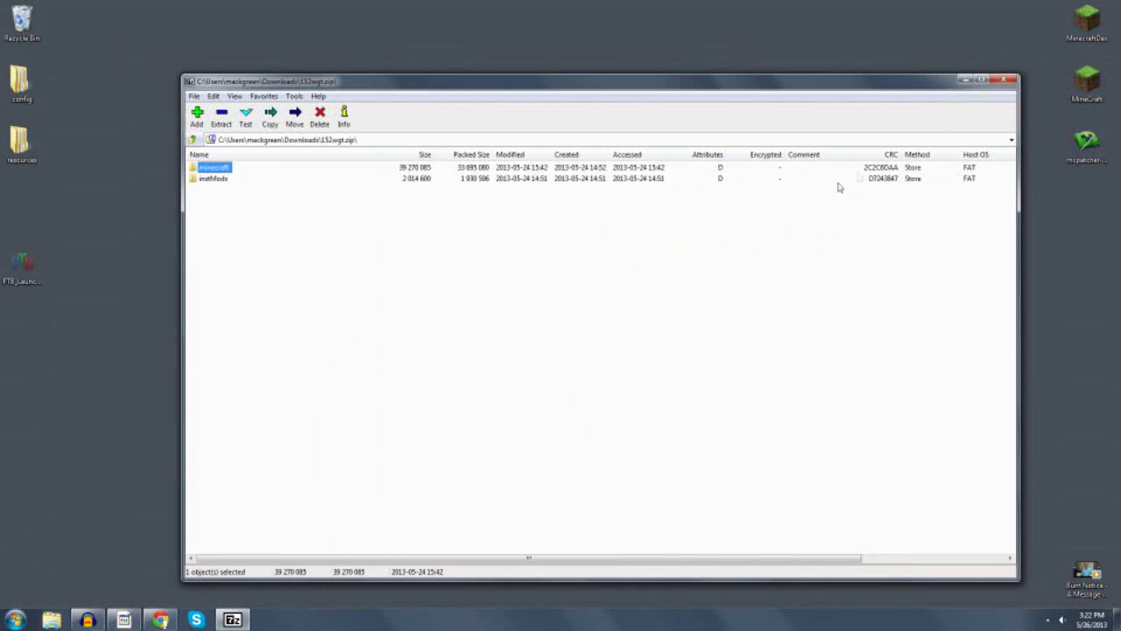
pyautogui.click(1009, 80)
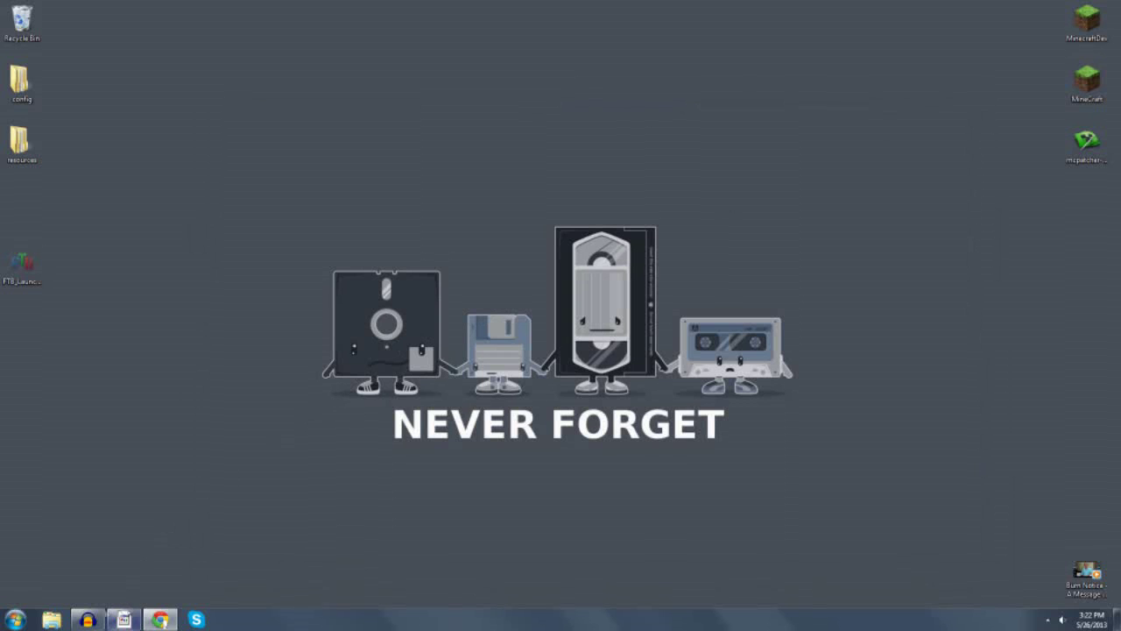
# Bring up Chrome's minecraftforge Downloads page and highlight the Build 7.8.0.700 row.
pyautogui.click(160, 620)
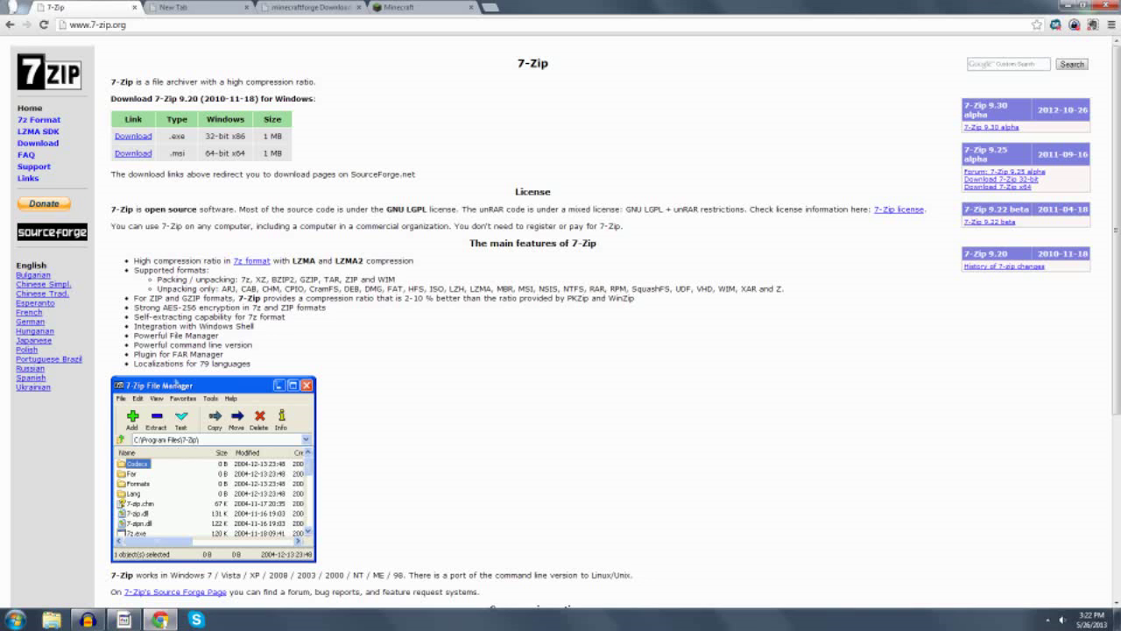
pyautogui.click(289, 6)
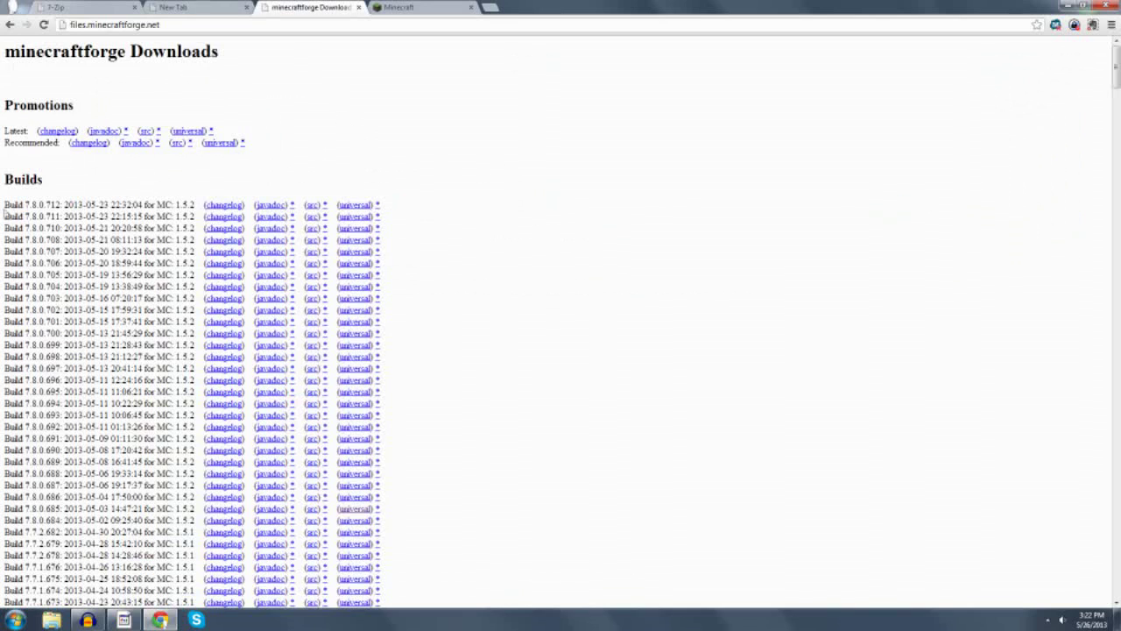
pyautogui.moveTo(5, 207); pyautogui.dragTo(382, 205)
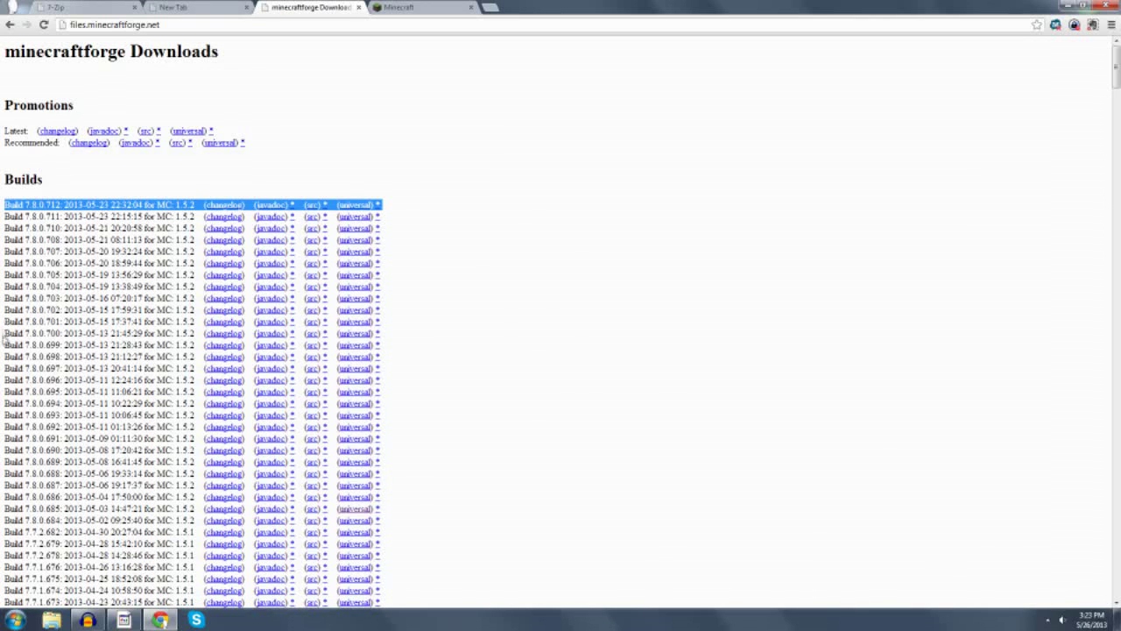
pyautogui.moveTo(5, 332); pyautogui.dragTo(382, 333)
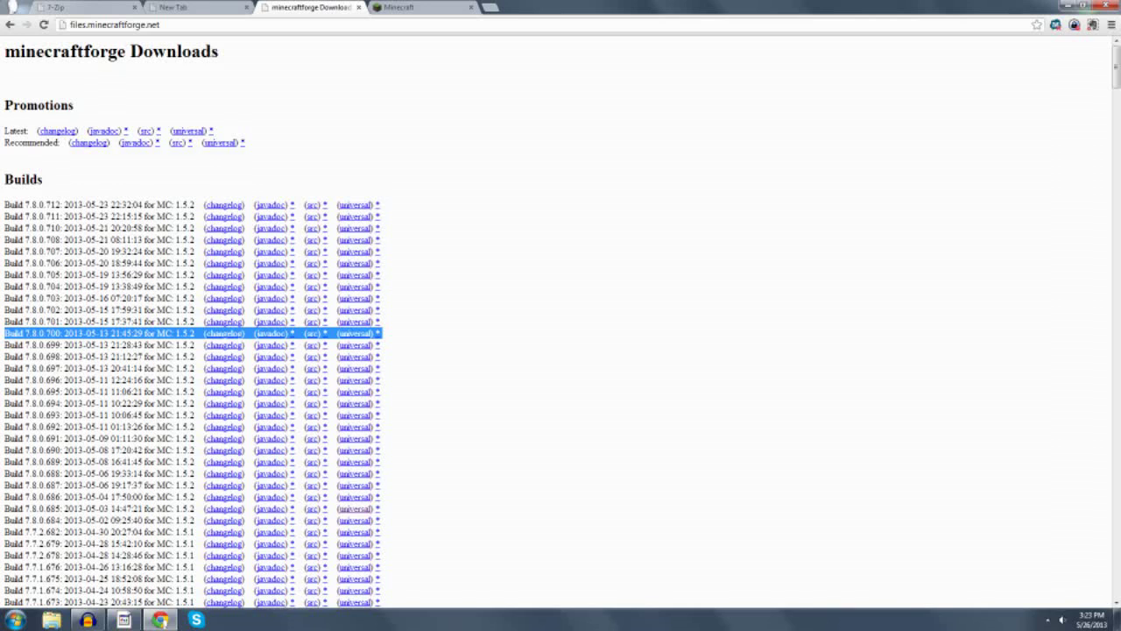
# Download the Forge universal zip for build 7.8.0.700, skipping the ad.
pyautogui.click(356, 339)
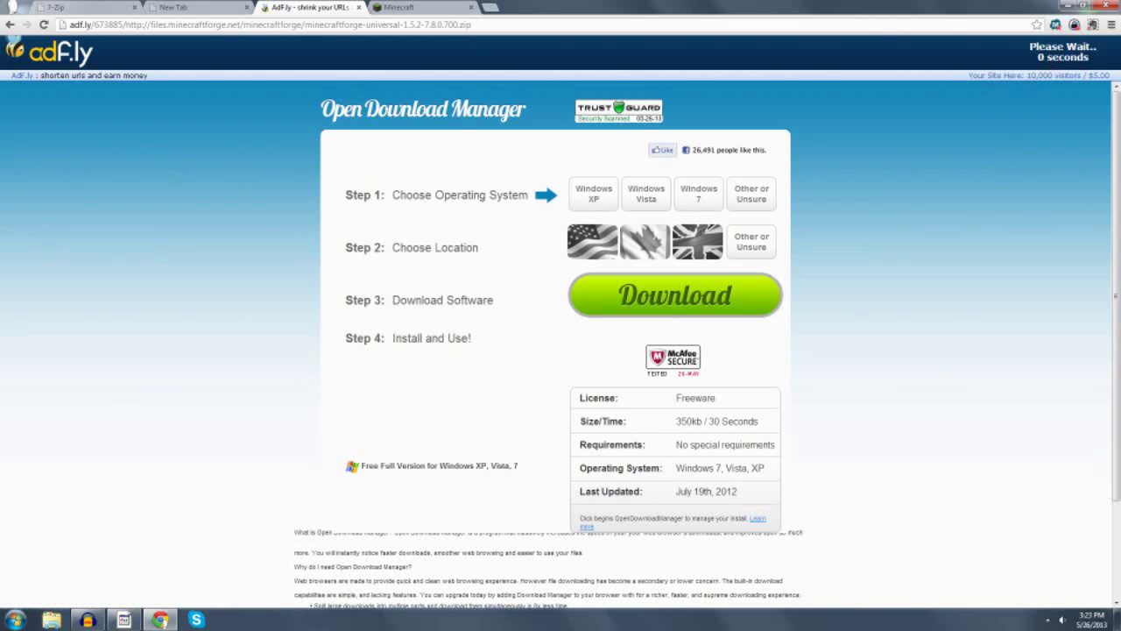
pyautogui.click(1064, 54)
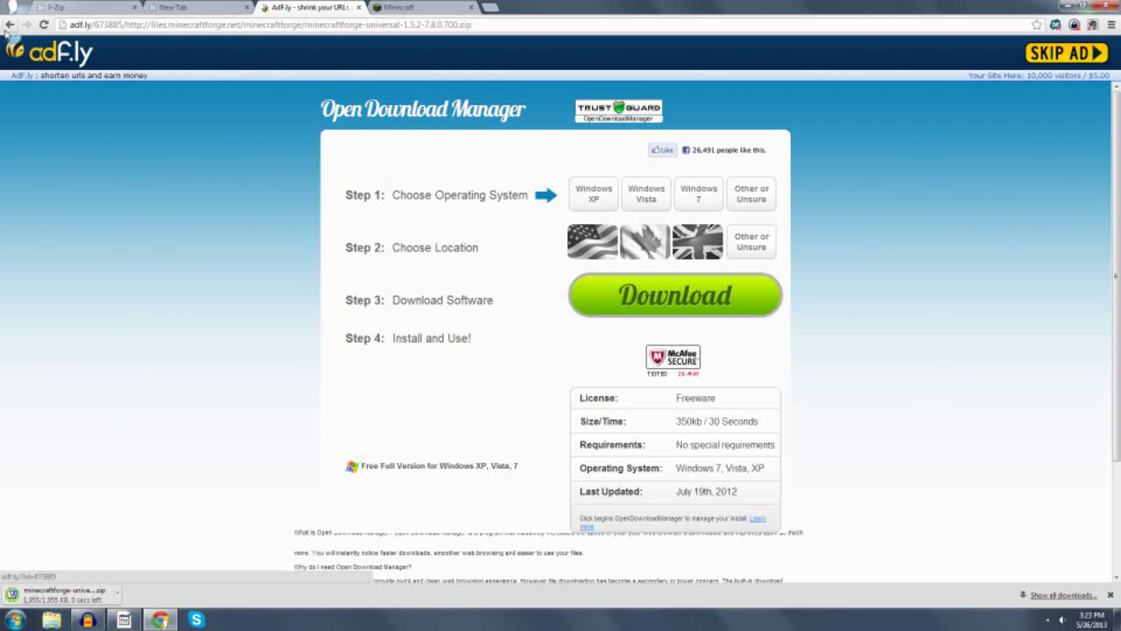
pyautogui.click(8, 26)
# Download minecraft_server.jar from minecraft.net's download page, keeping it despite the warning.
pyautogui.click(409, 6)
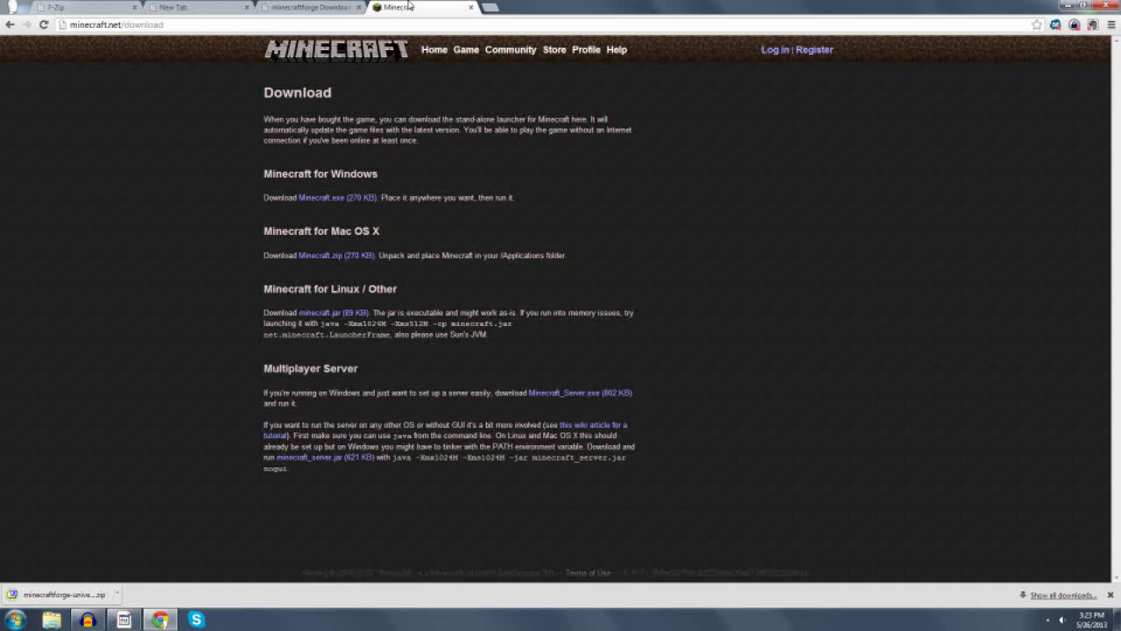
pyautogui.click(9, 27)
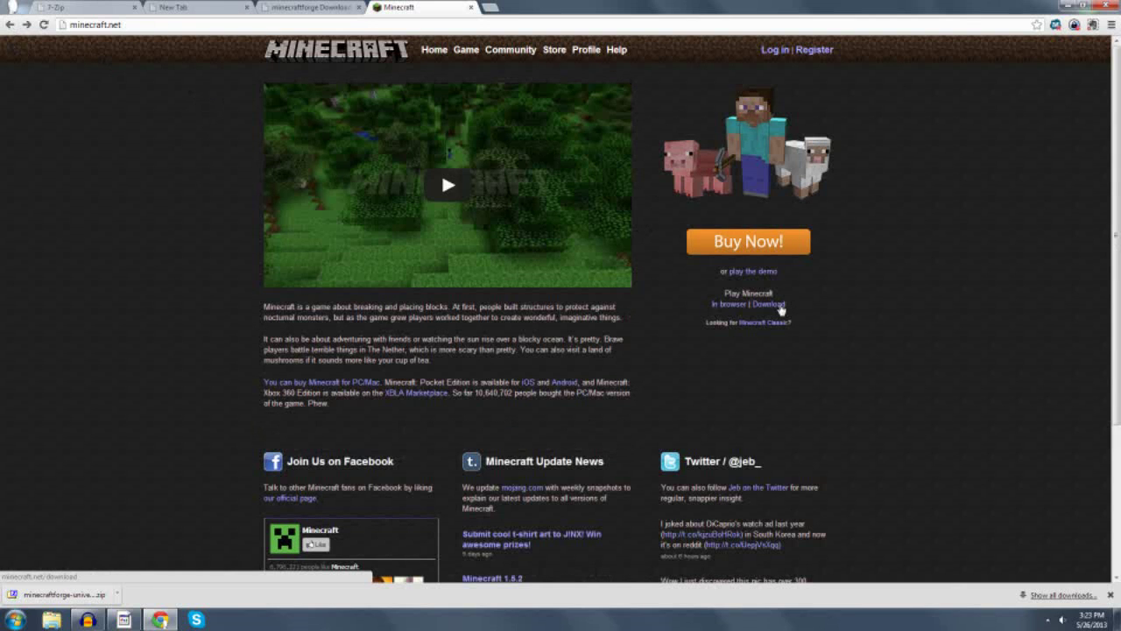
pyautogui.click(780, 306)
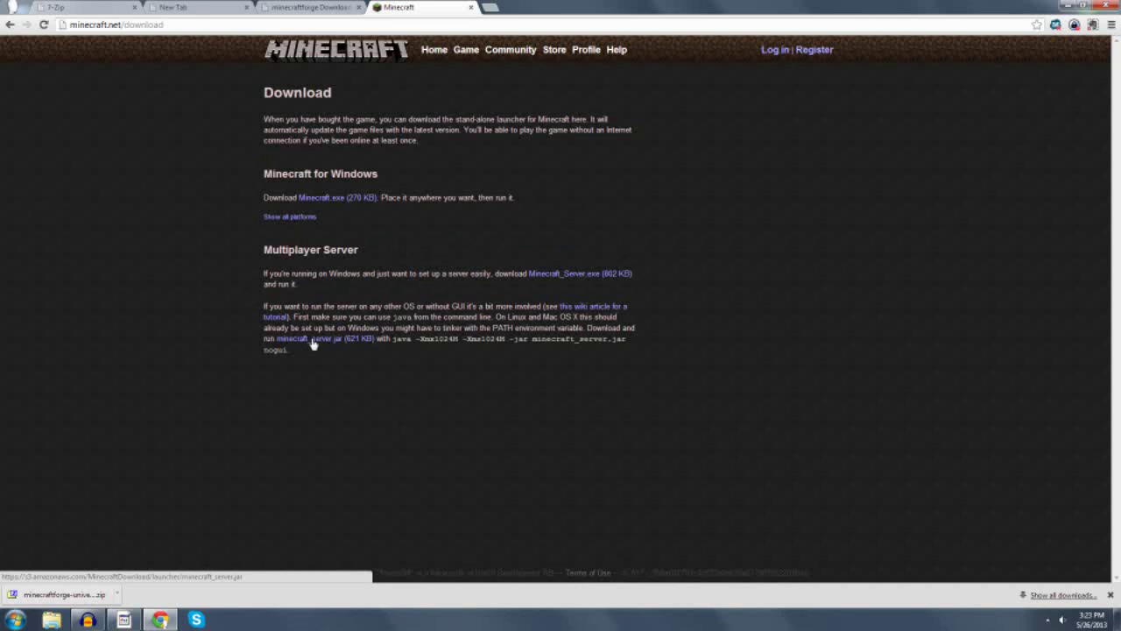
pyautogui.click(312, 342)
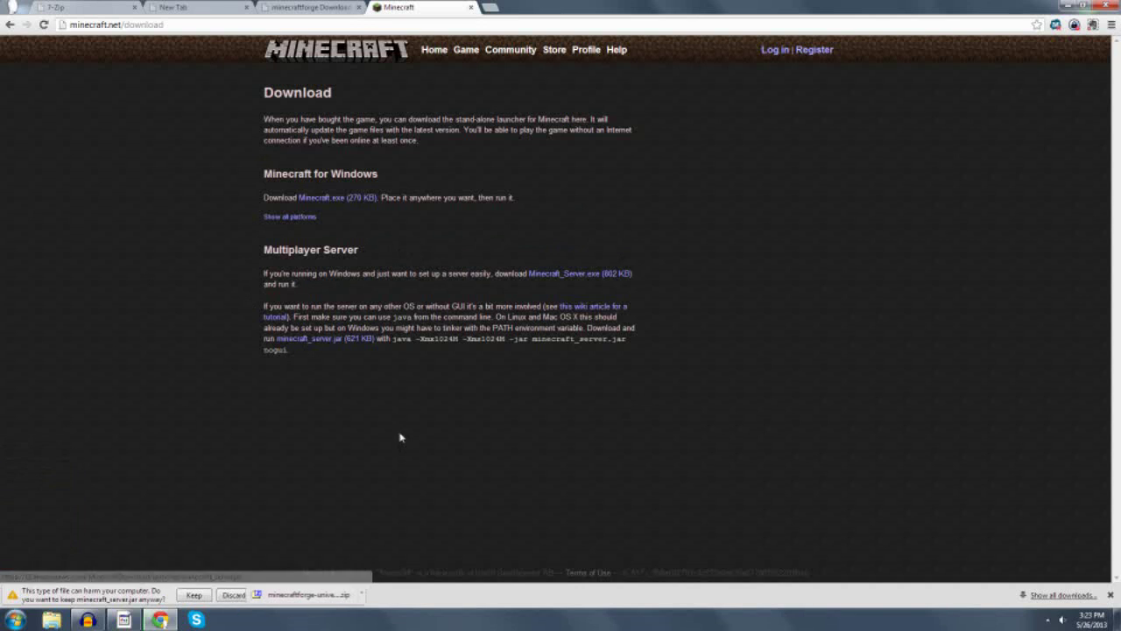
pyautogui.click(193, 595)
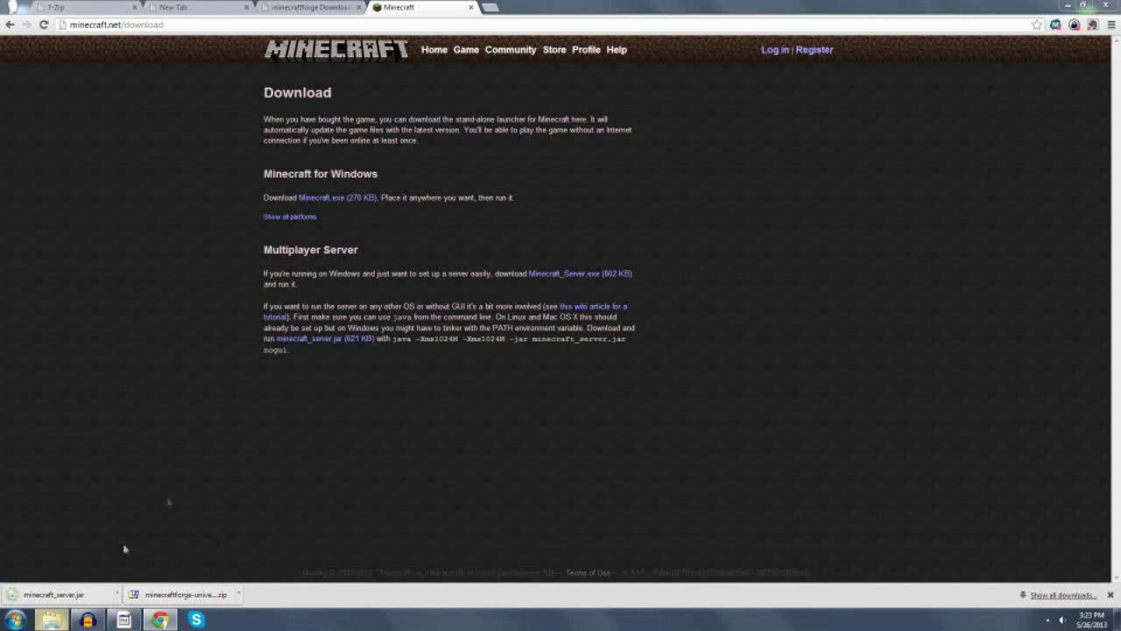
pyautogui.click(51, 619)
# Open the Forge universal 1.5.2-7.8.0.700 zip from Downloads in 7-Zip and move it aside.
pyautogui.click(131, 180)
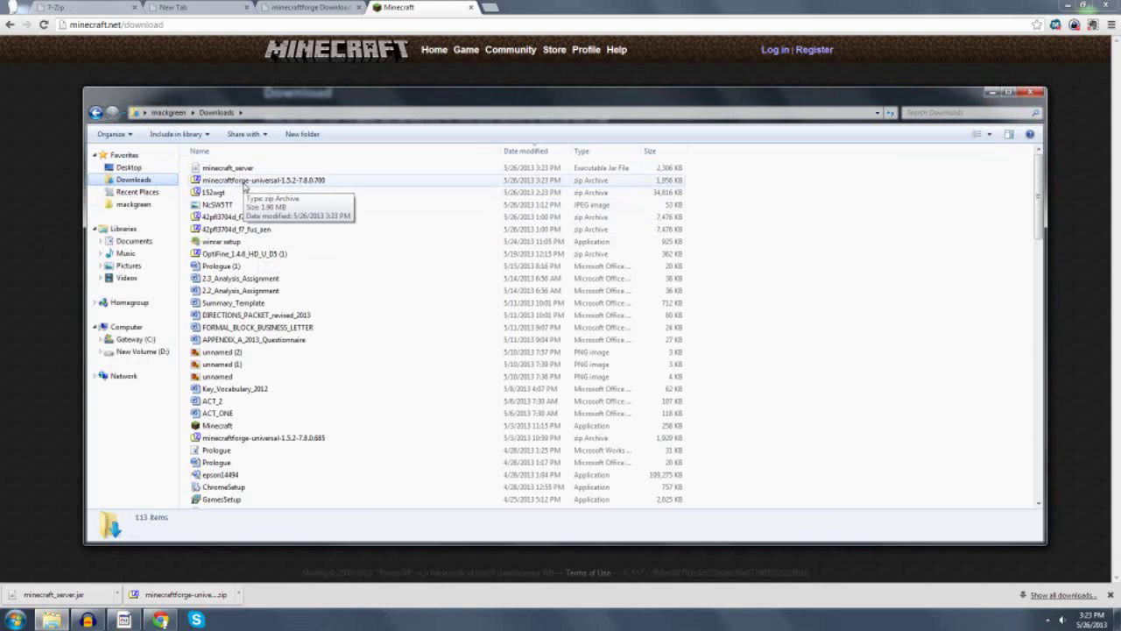
pyautogui.doubleClick(245, 181)
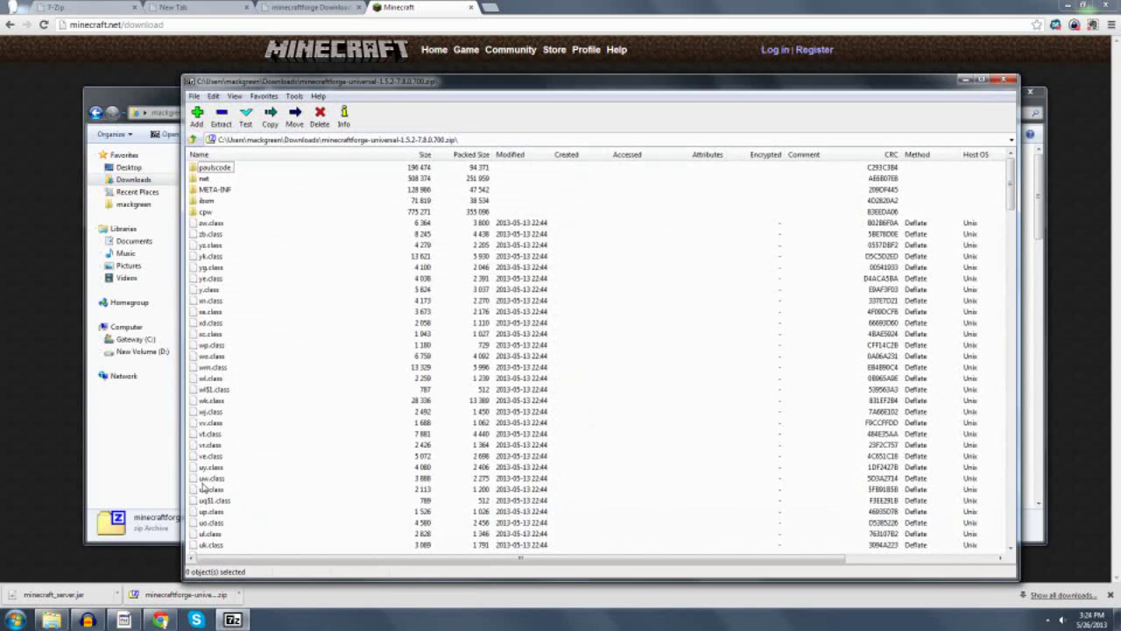
pyautogui.moveTo(375, 87); pyautogui.dragTo(624, 69)
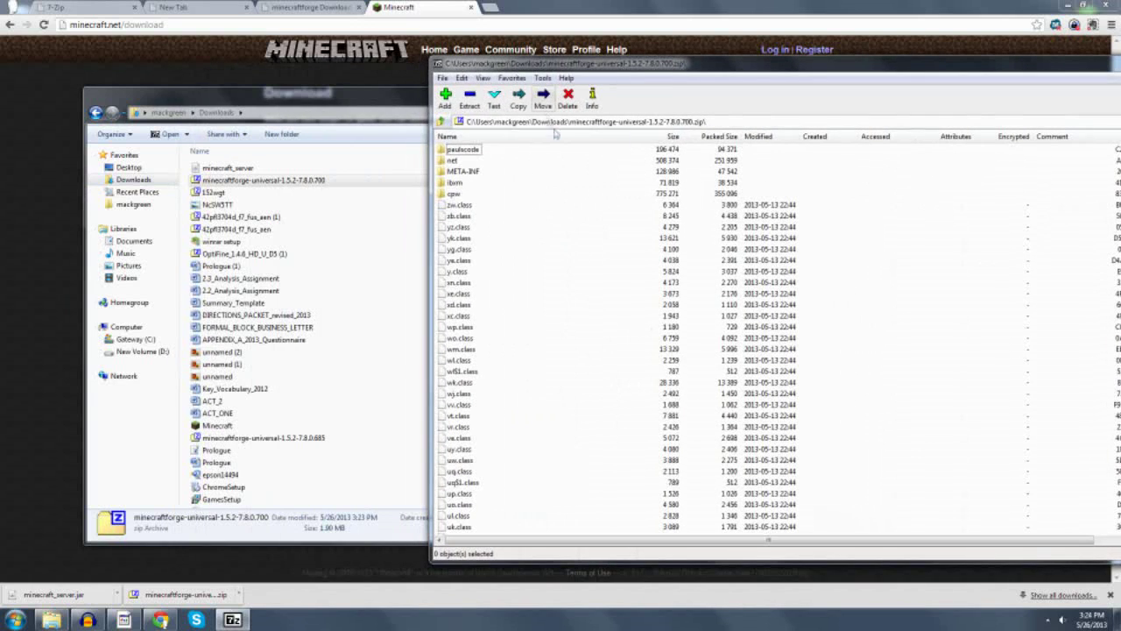
# Open minecraft_server.jar as a 7-Zip archive and place it beside the Forge zip.
pyautogui.click(309, 99)
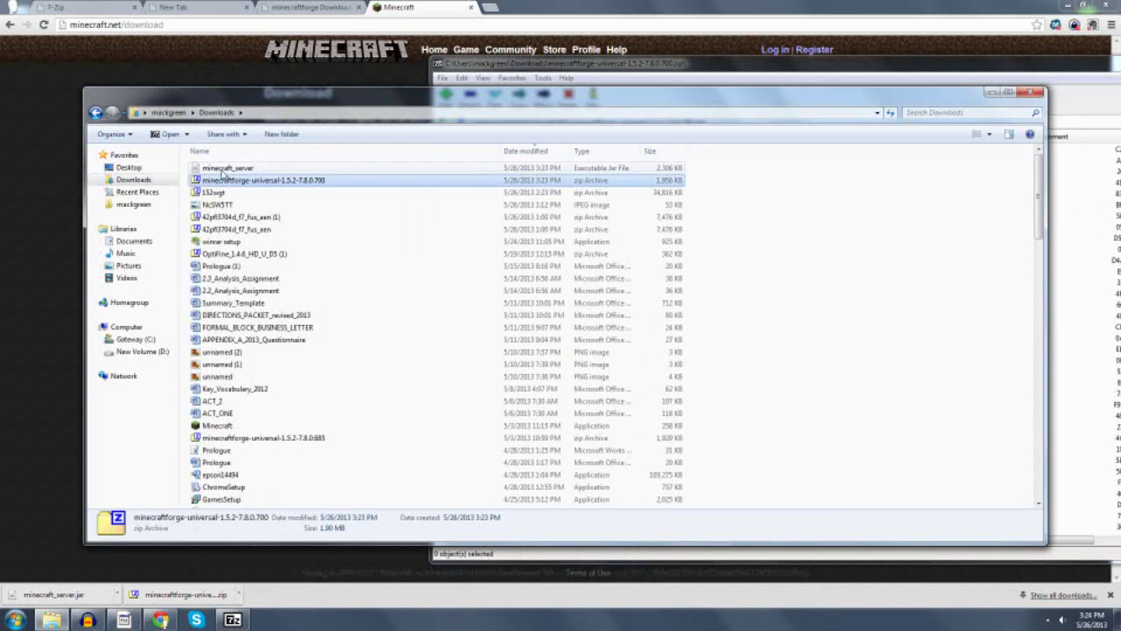
pyautogui.click(225, 168)
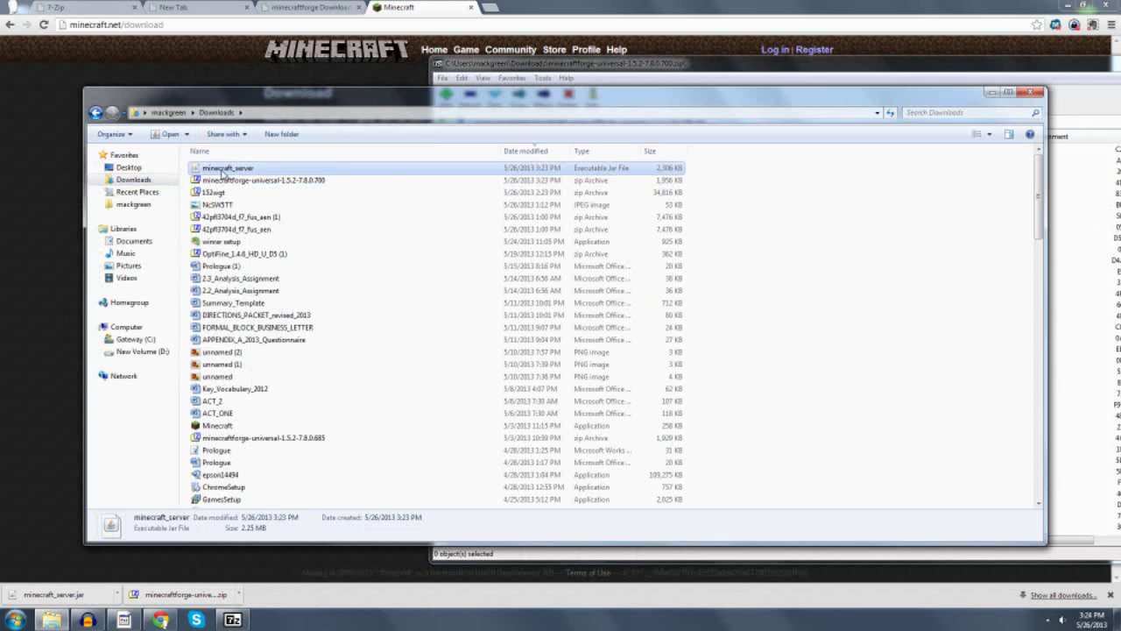
pyautogui.rightClick(226, 170)
pyautogui.moveTo(263, 191)
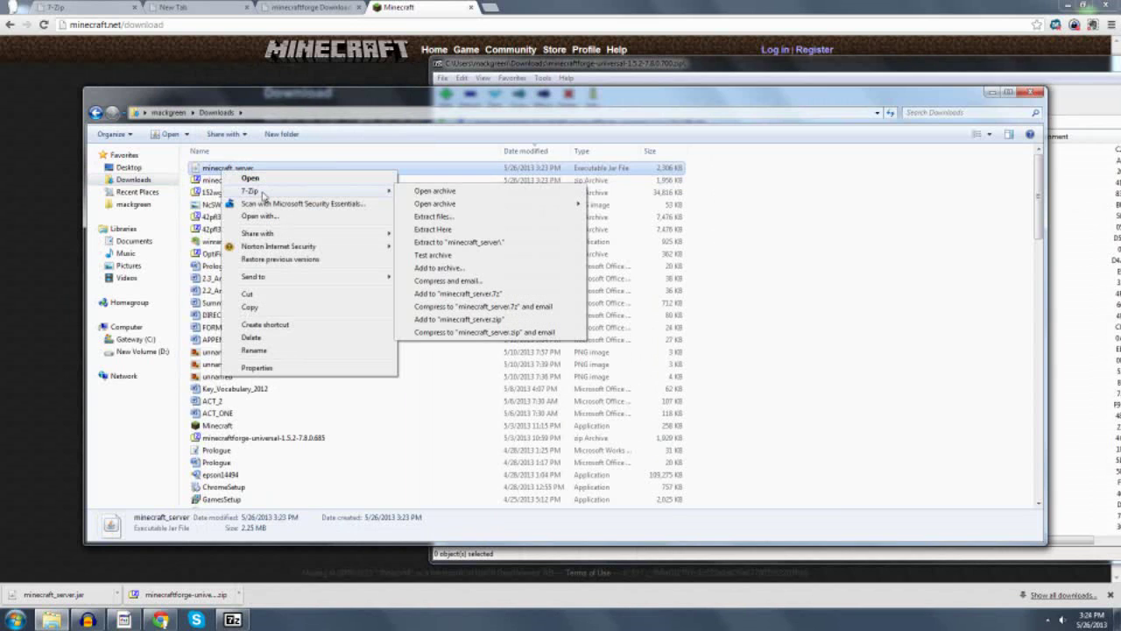
pyautogui.click(442, 193)
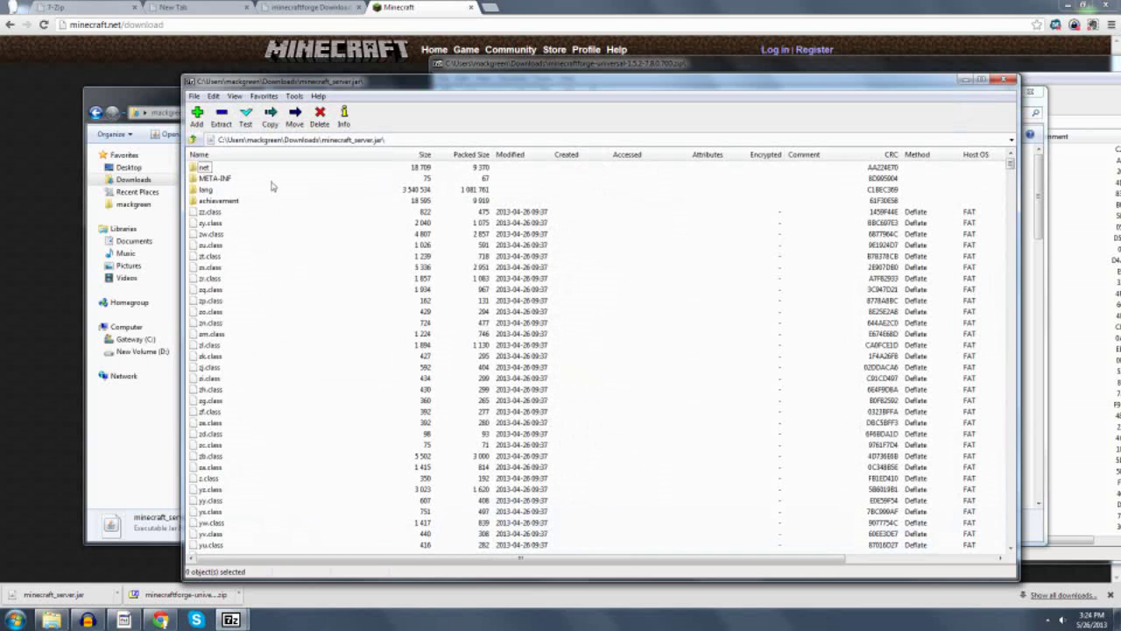
pyautogui.click(168, 94)
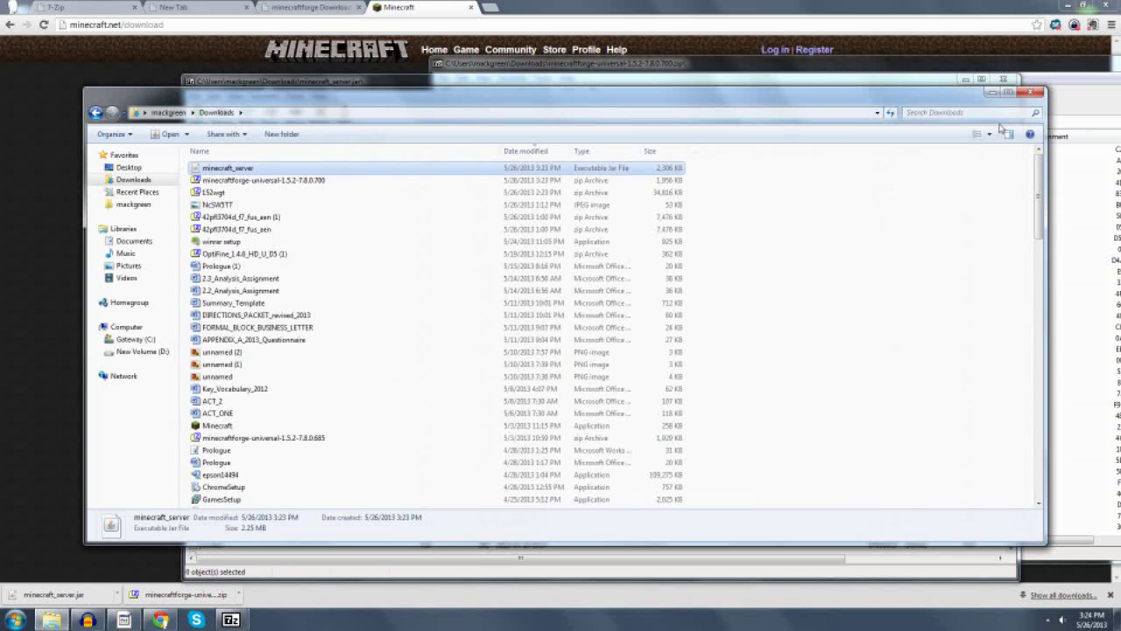
pyautogui.click(990, 93)
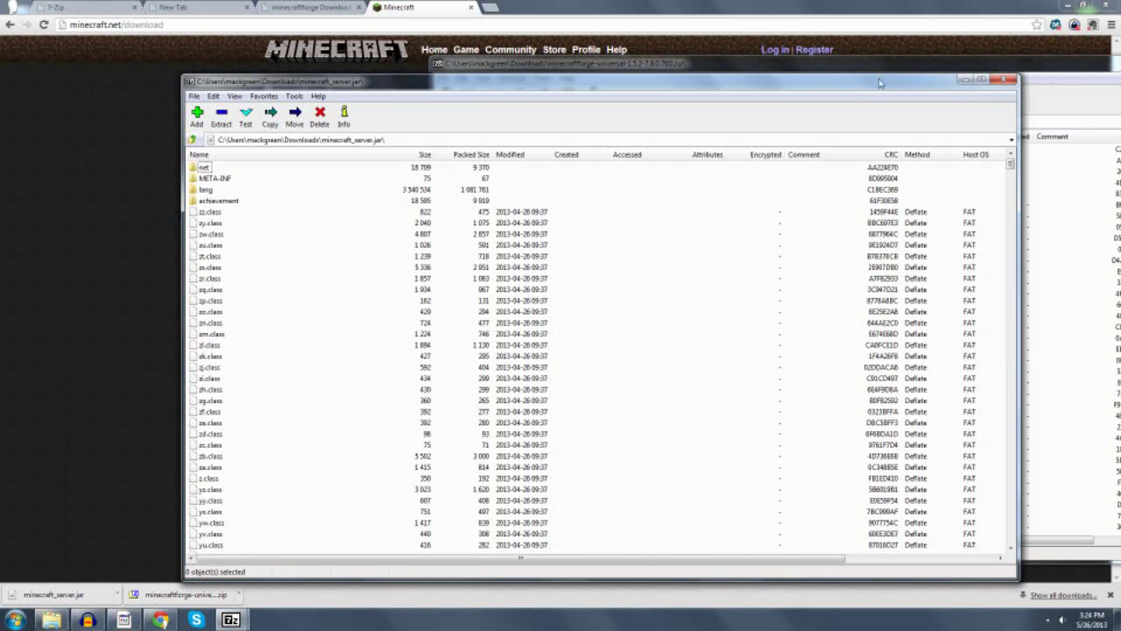
pyautogui.moveTo(773, 80); pyautogui.dragTo(669, 79)
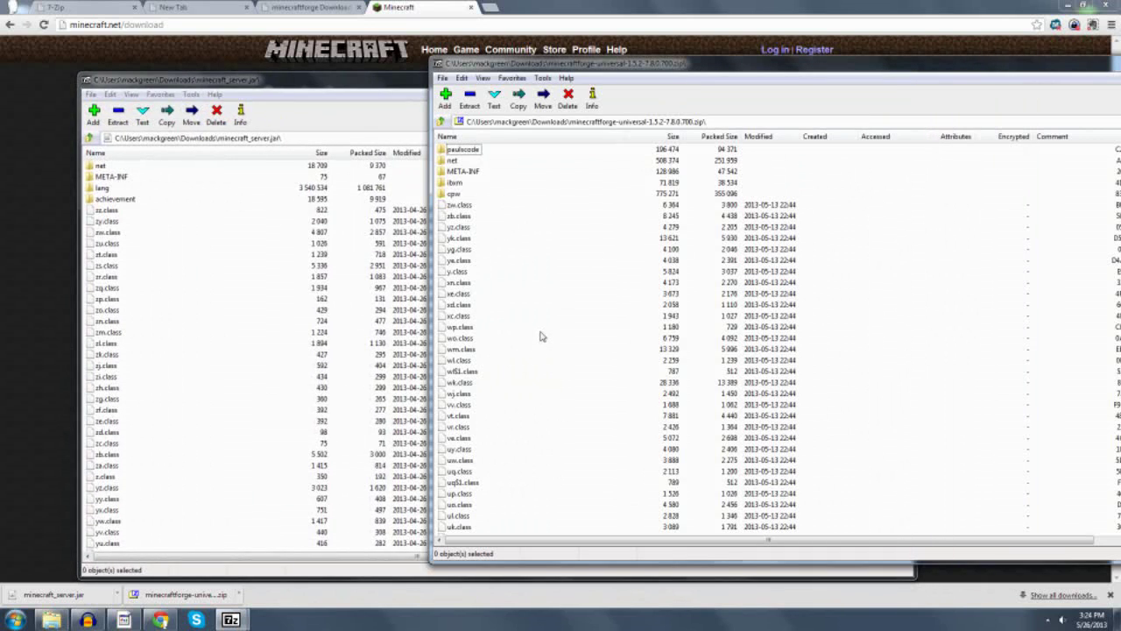
# Copy all files from the Forge universal zip into minecraft_server.jar, confirming the copy.
pyautogui.hotkey('ctrl', 'a')
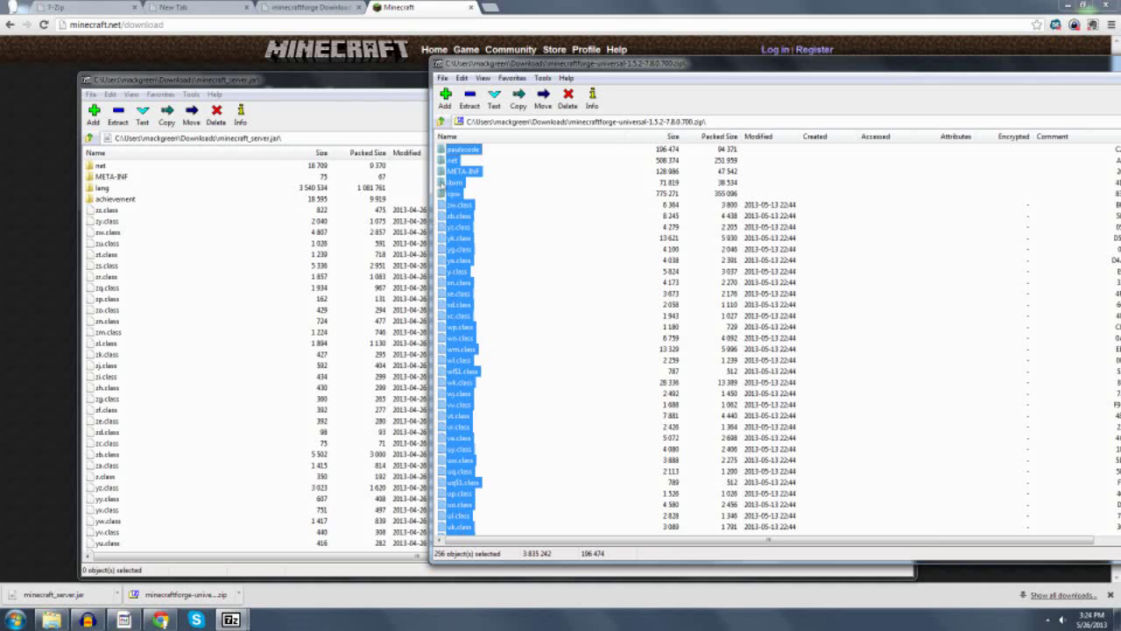
pyautogui.moveTo(456, 174); pyautogui.dragTo(233, 247)
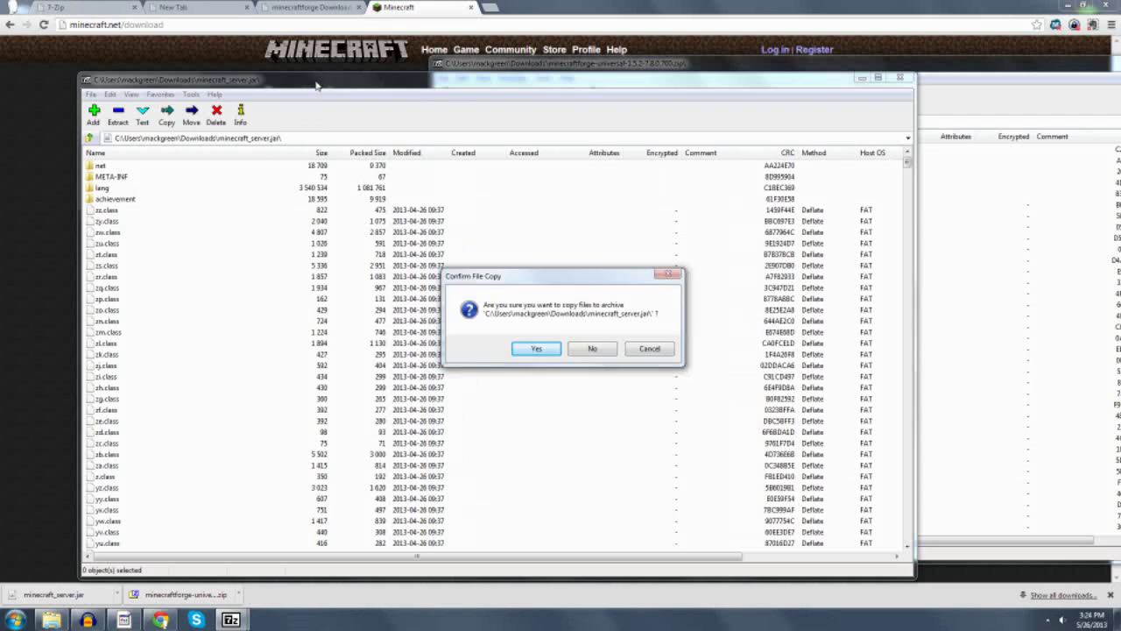
pyautogui.click(536, 351)
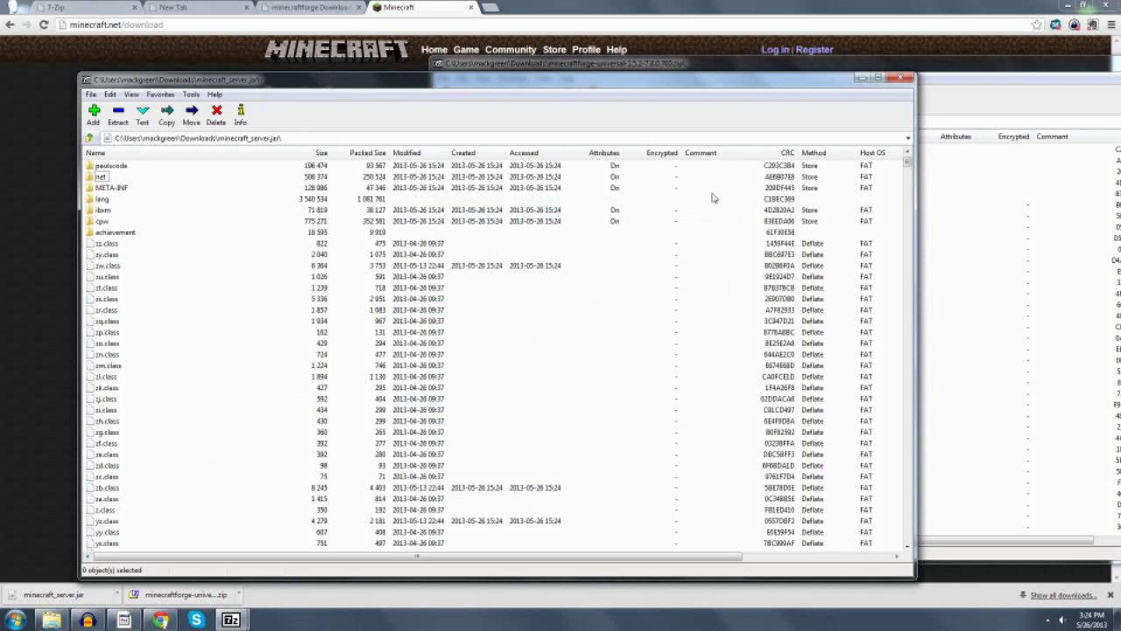
# Close both the server jar and Forge zip archive windows.
pyautogui.click(899, 77)
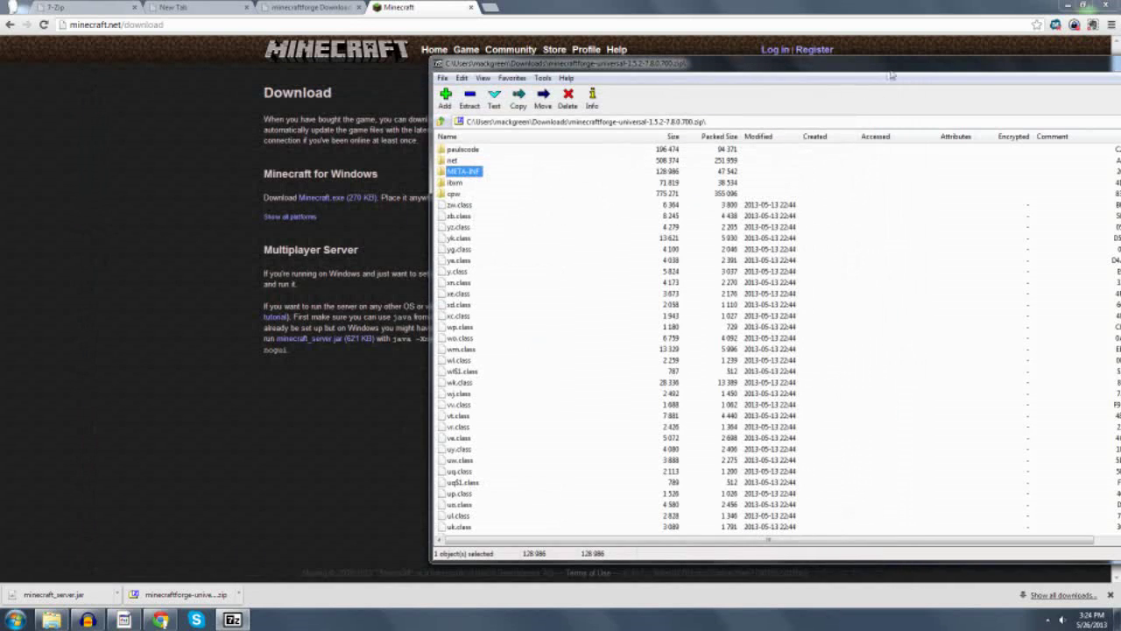
pyautogui.doubleClick(893, 74)
pyautogui.click(953, 68)
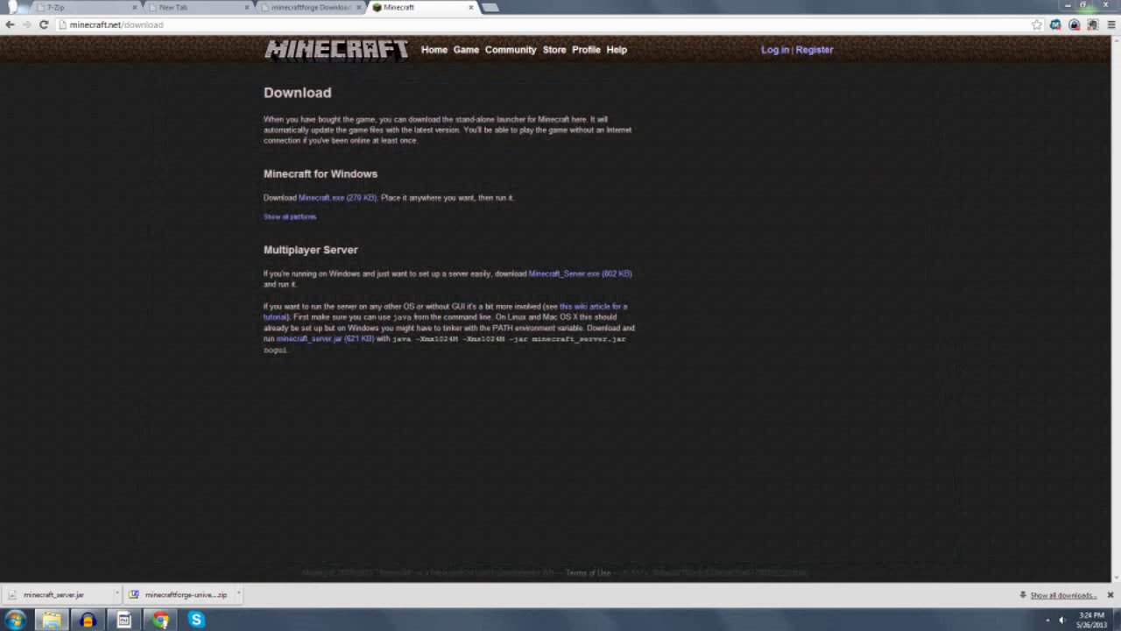
# Check the merged minecraft_server jar's 3,847 KB size, then browse to Minecraft > 152wgt > minecraft.
pyautogui.click(51, 620)
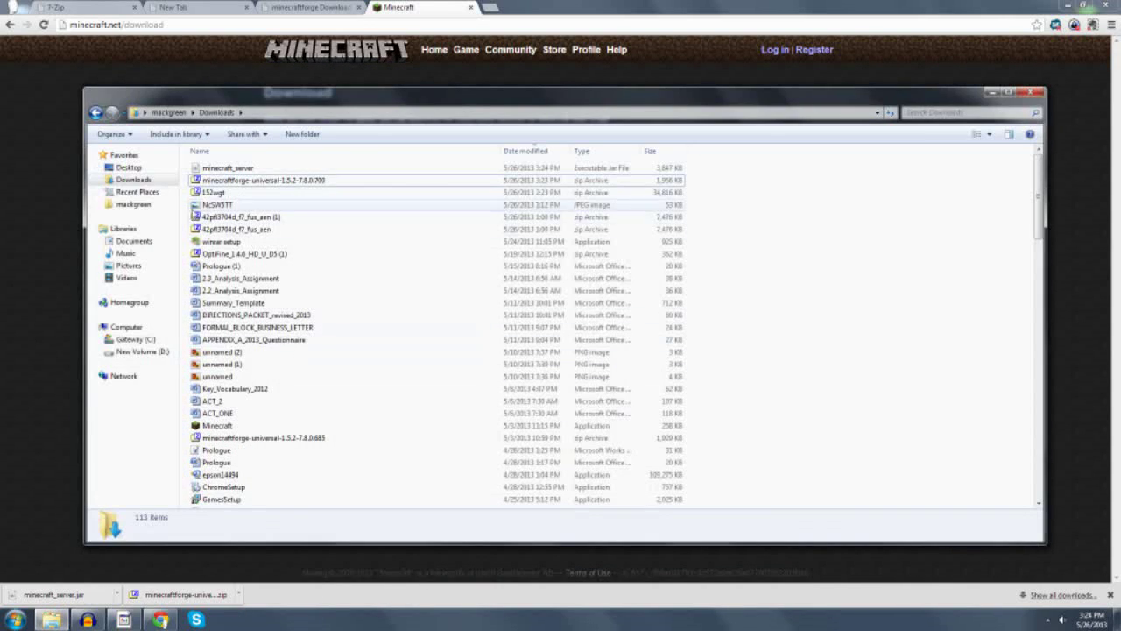
pyautogui.click(271, 168)
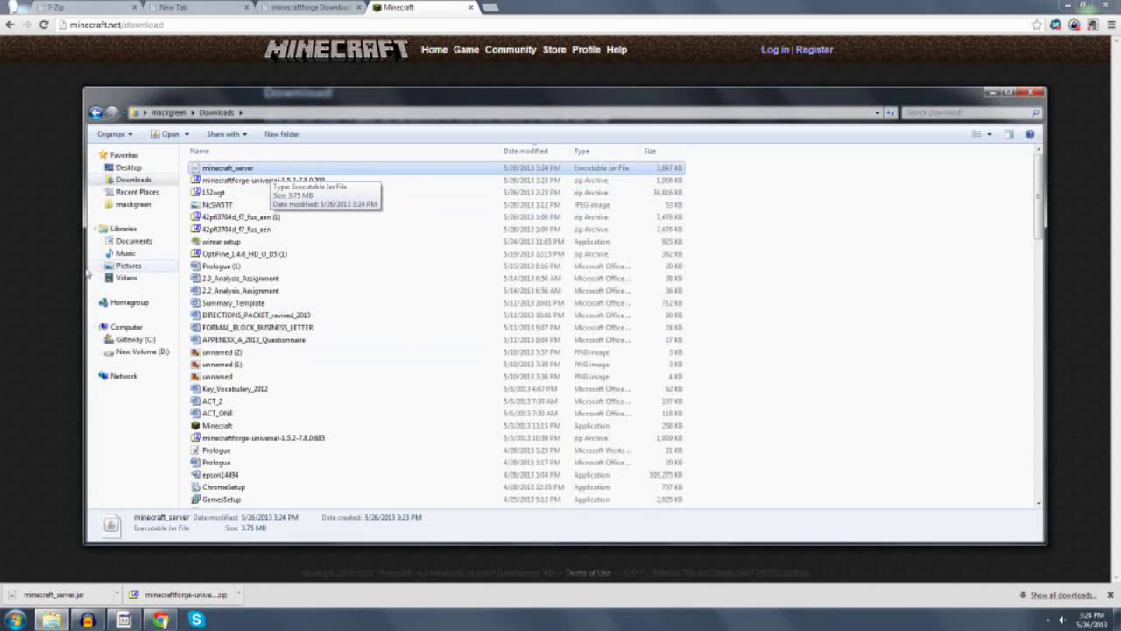
pyautogui.click(163, 206)
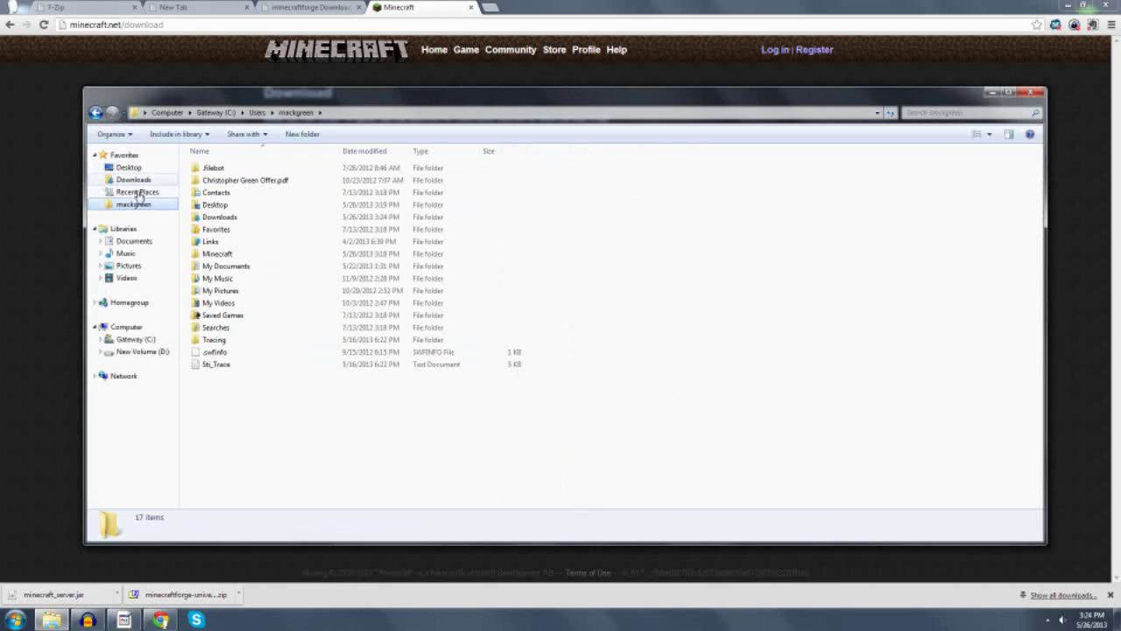
pyautogui.doubleClick(217, 254)
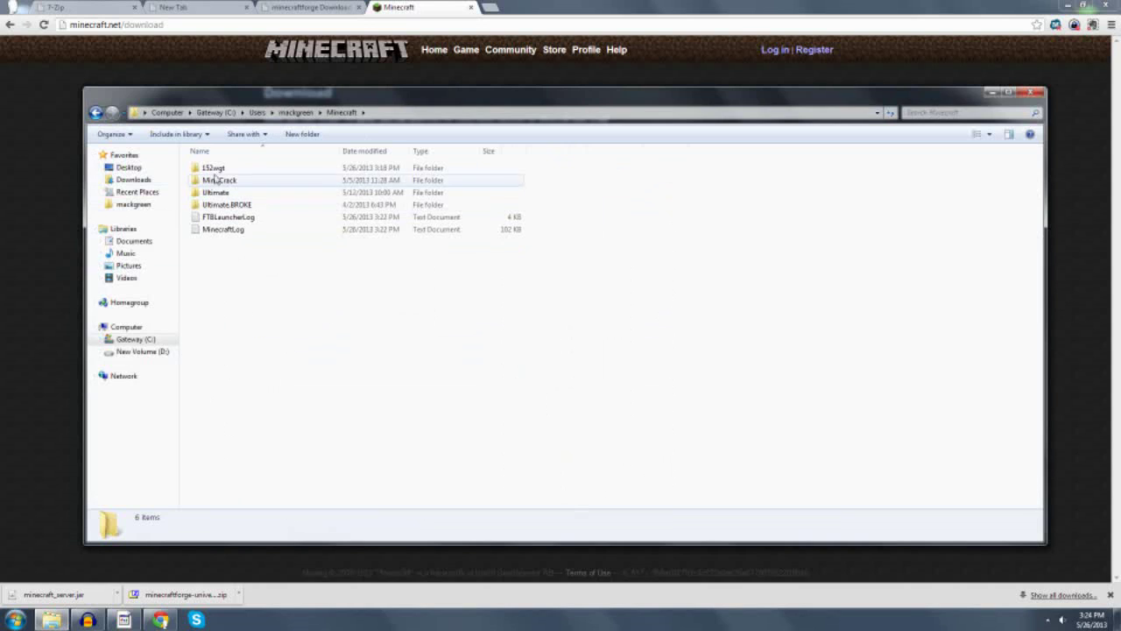
pyautogui.doubleClick(217, 169)
pyautogui.doubleClick(218, 180)
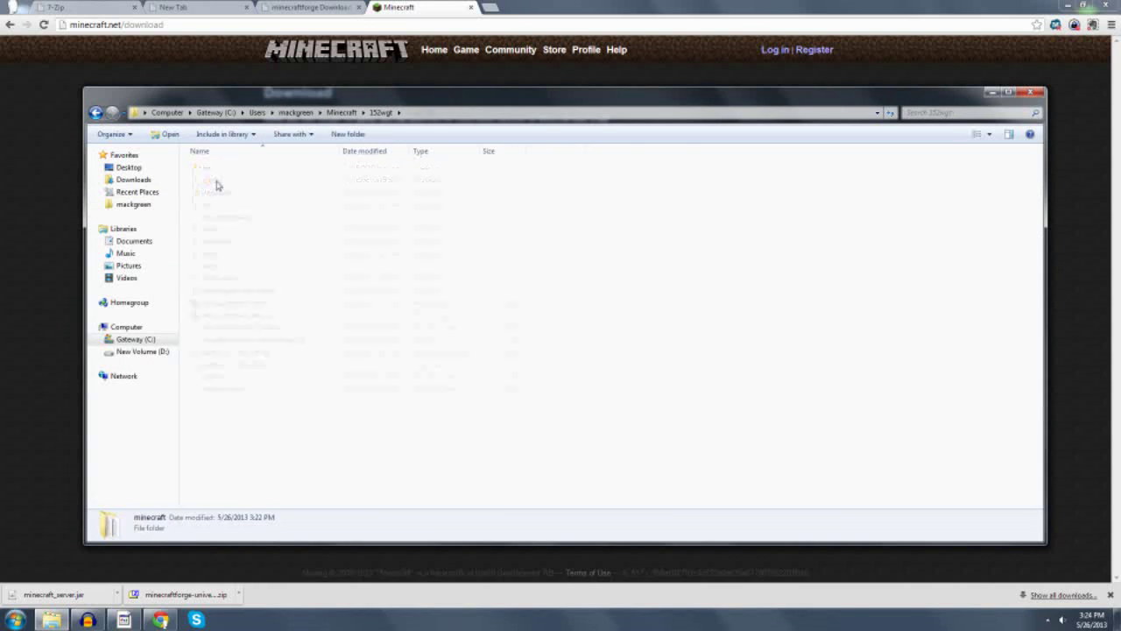
# Select the config through mods folders (config, coremods, lib, miscperipherals, mods), then navigate back out.
pyautogui.click(214, 181)
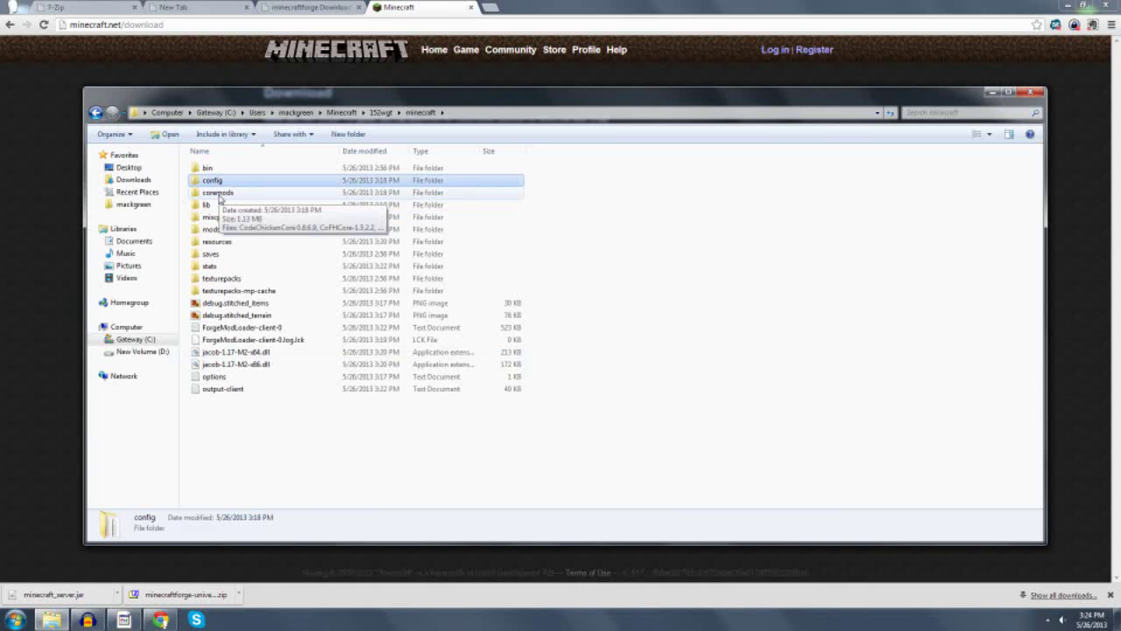
pyautogui.keyDown('shift'); pyautogui.click(207, 205); pyautogui.keyUp('shift')
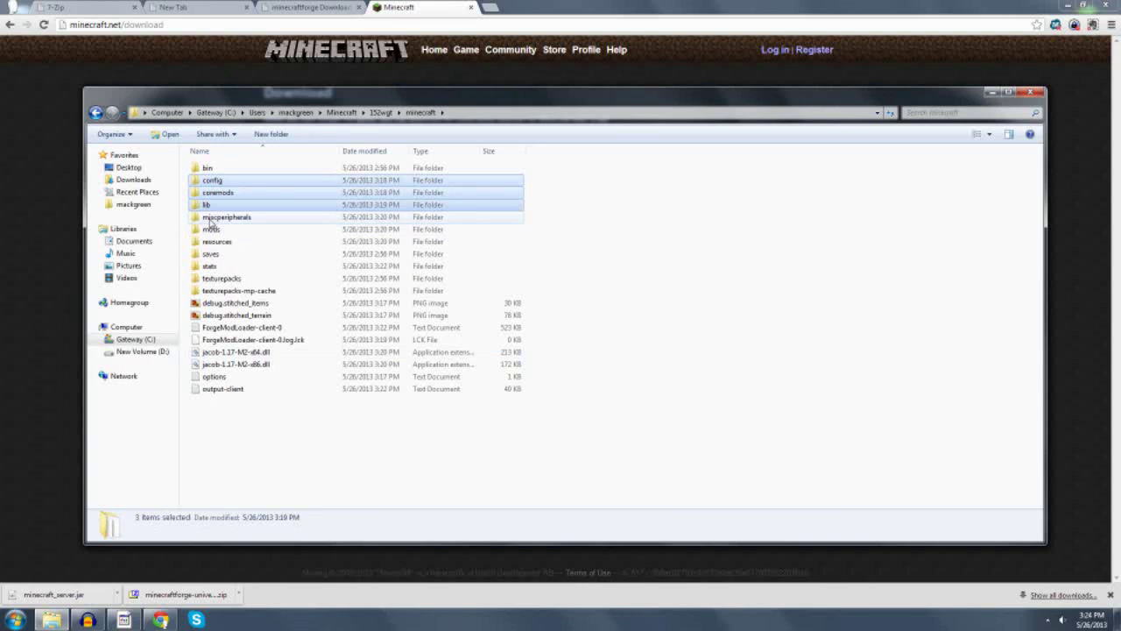
pyautogui.keyDown('shift'); pyautogui.click(210, 218); pyautogui.keyUp('shift')
pyautogui.keyDown('shift'); pyautogui.click(211, 230); pyautogui.keyUp('shift')
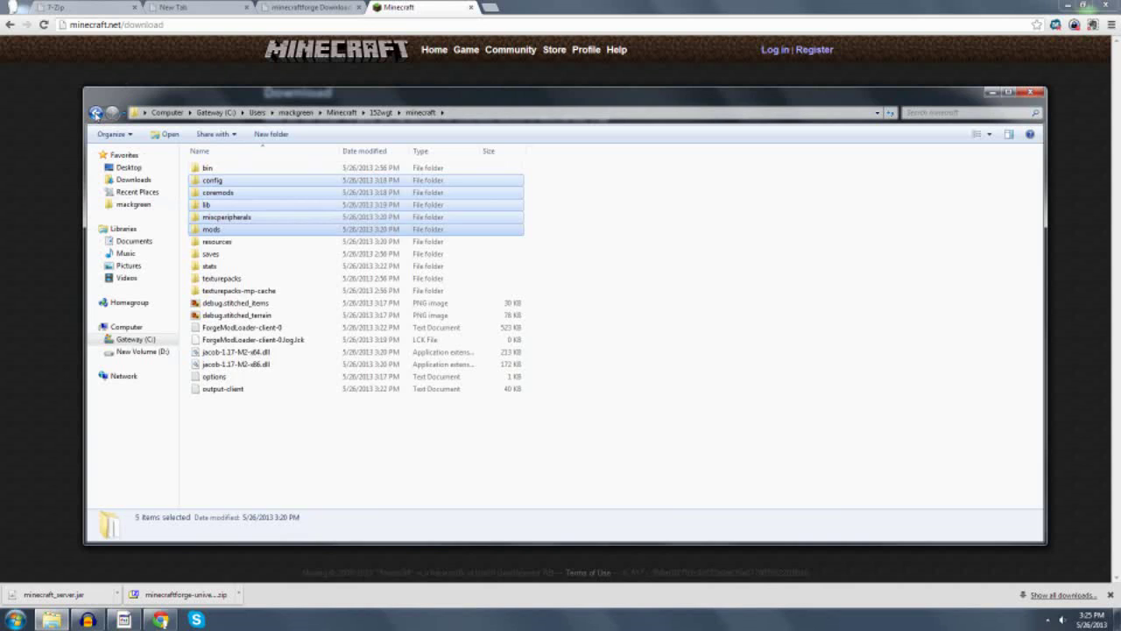
pyautogui.click(95, 112)
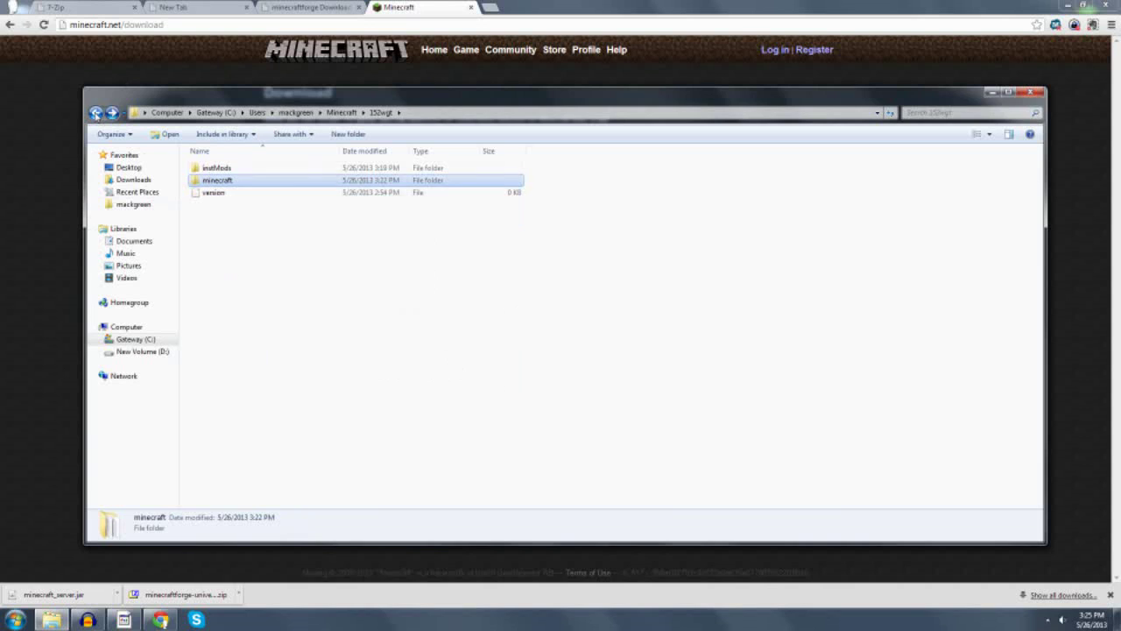
pyautogui.click(135, 204)
# Go to Downloads and select minecraft_server, now a 3.75 MB Executable Jar File.
pyautogui.click(131, 179)
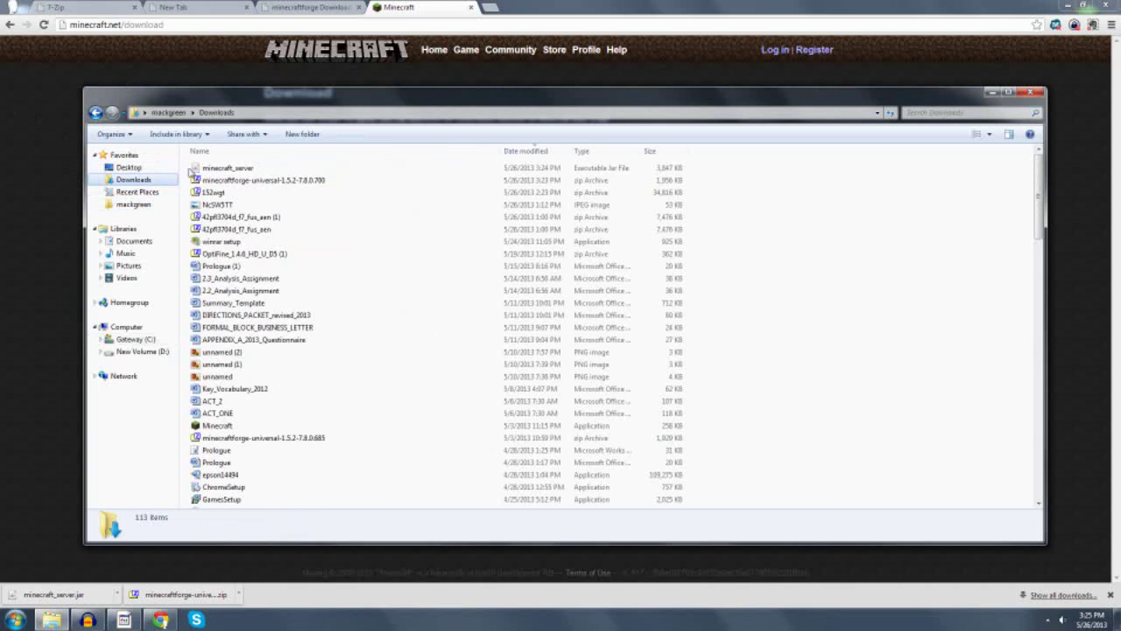
pyautogui.click(280, 171)
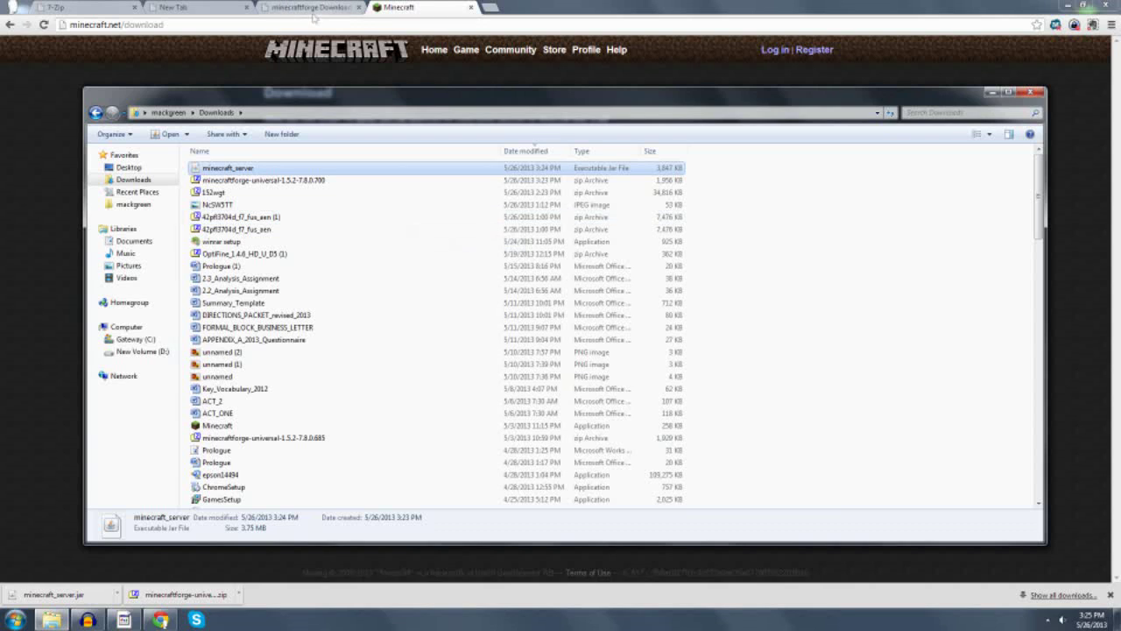
# Copy the 152wgt creeperrepo.net download link and load it in a new tab.
pyautogui.click(175, 9)
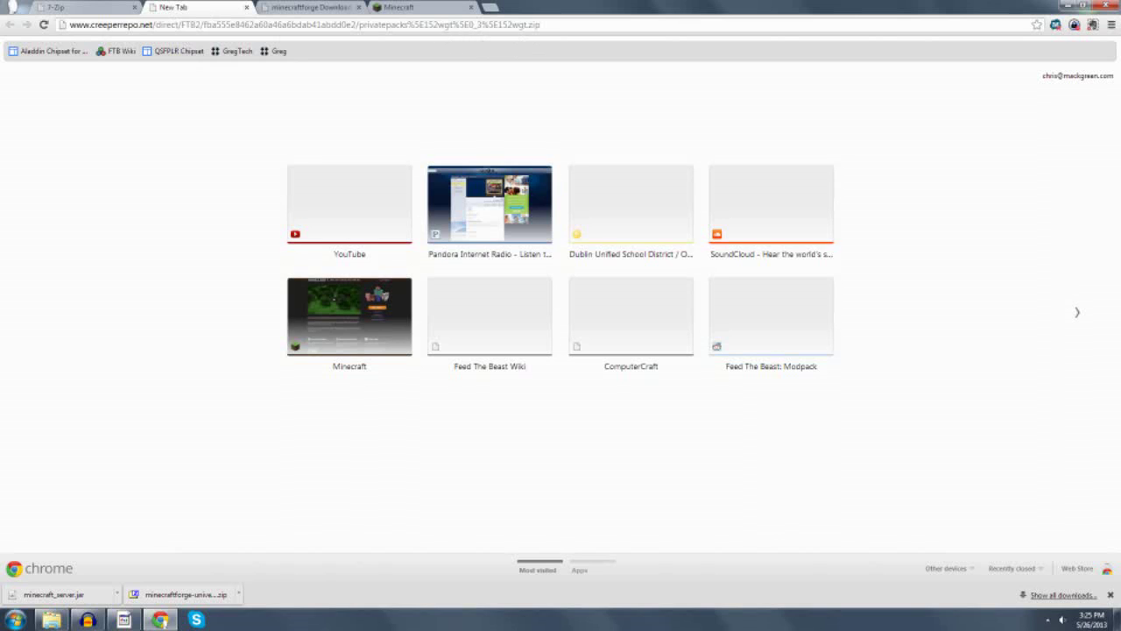
pyautogui.moveTo(541, 25); pyautogui.dragTo(60, 39)
pyautogui.hotkey('ctrl', 'c')
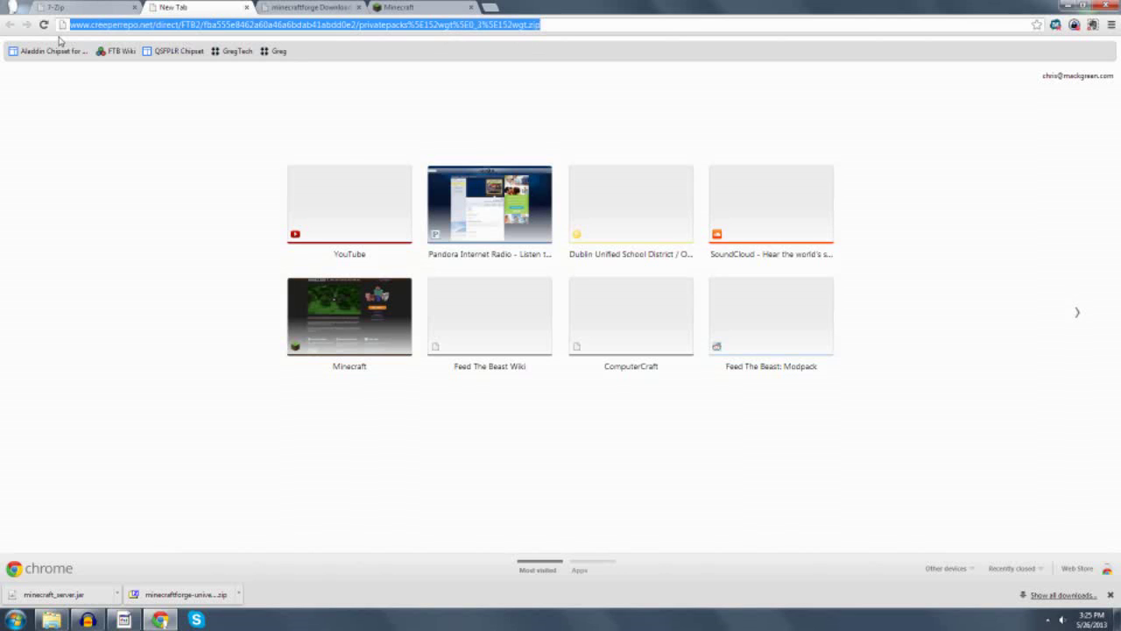
pyautogui.click(490, 7)
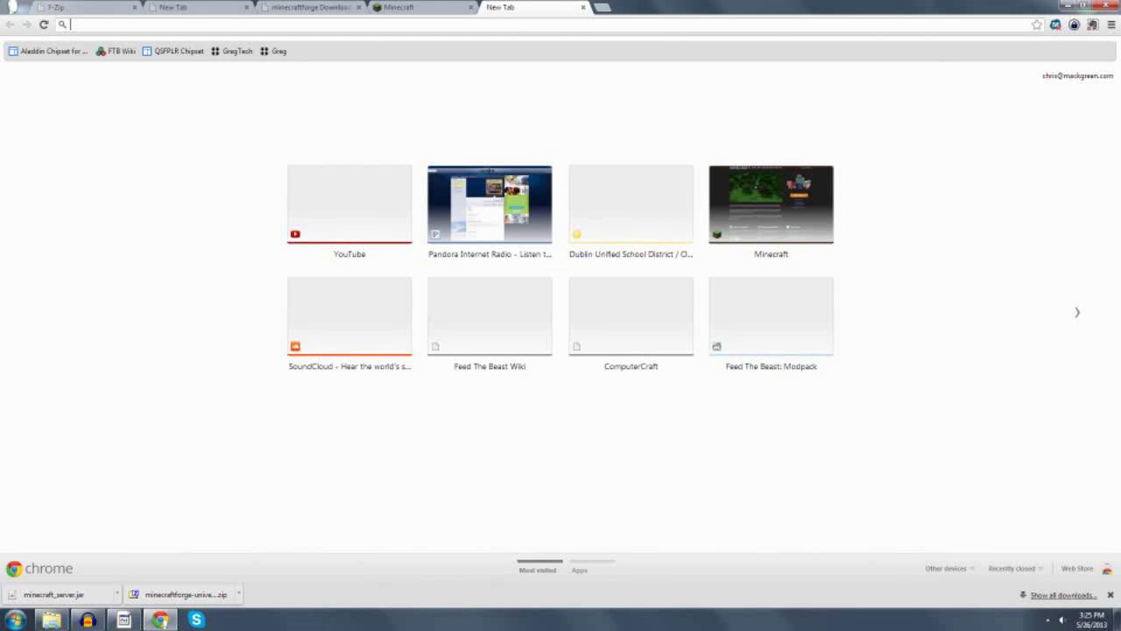
pyautogui.hotkey('ctrl', 'v')
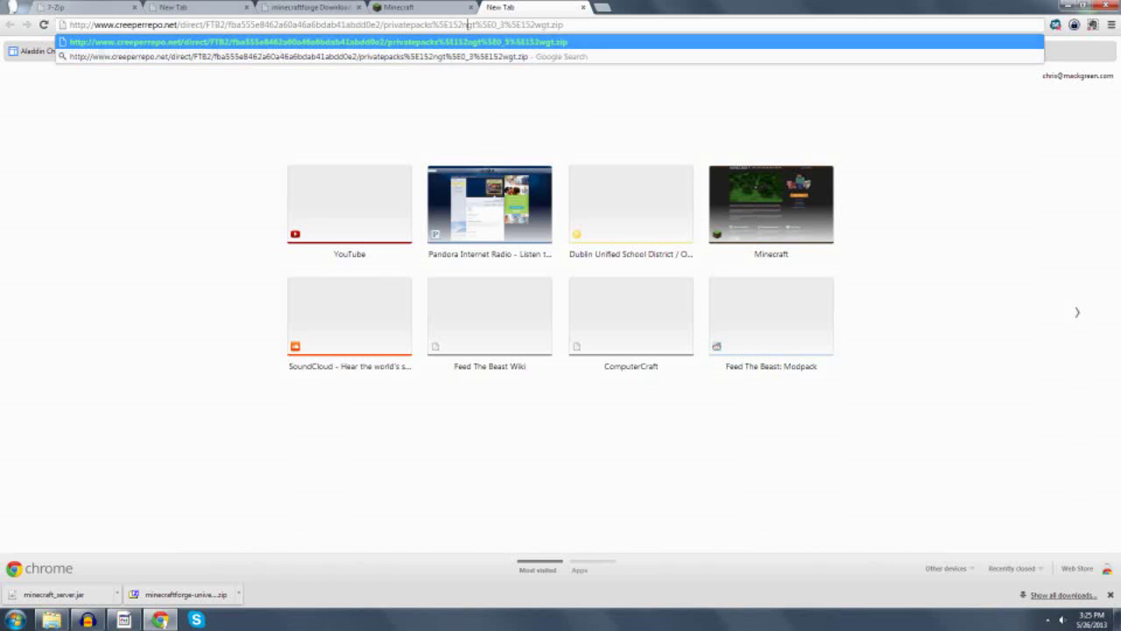
pyautogui.press('Return')
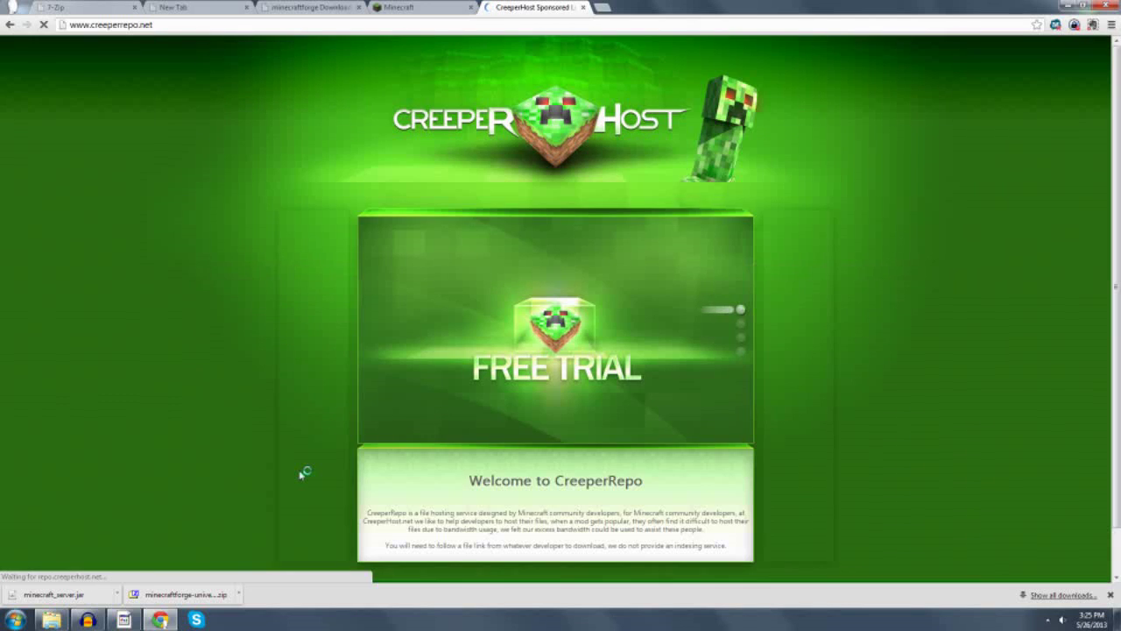
pyautogui.scroll(-1, 237, 465)
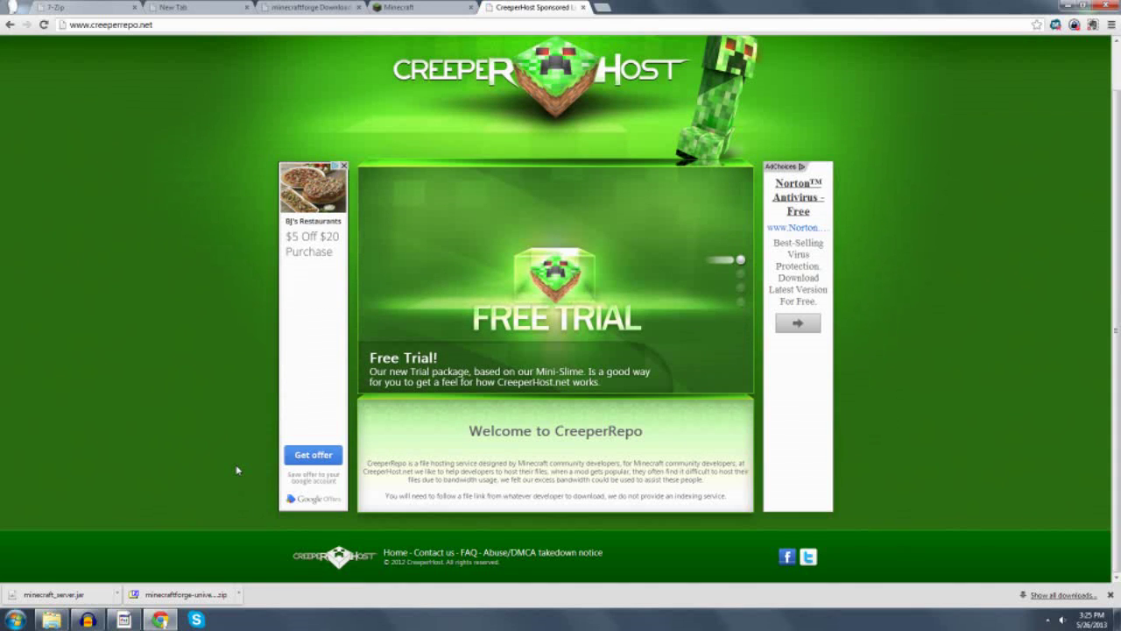
pyautogui.scroll(1, 236, 470)
# Switch between the CreeperHost tab and the minecraft.net Download page, ending on Minecraft's.
pyautogui.click(409, 7)
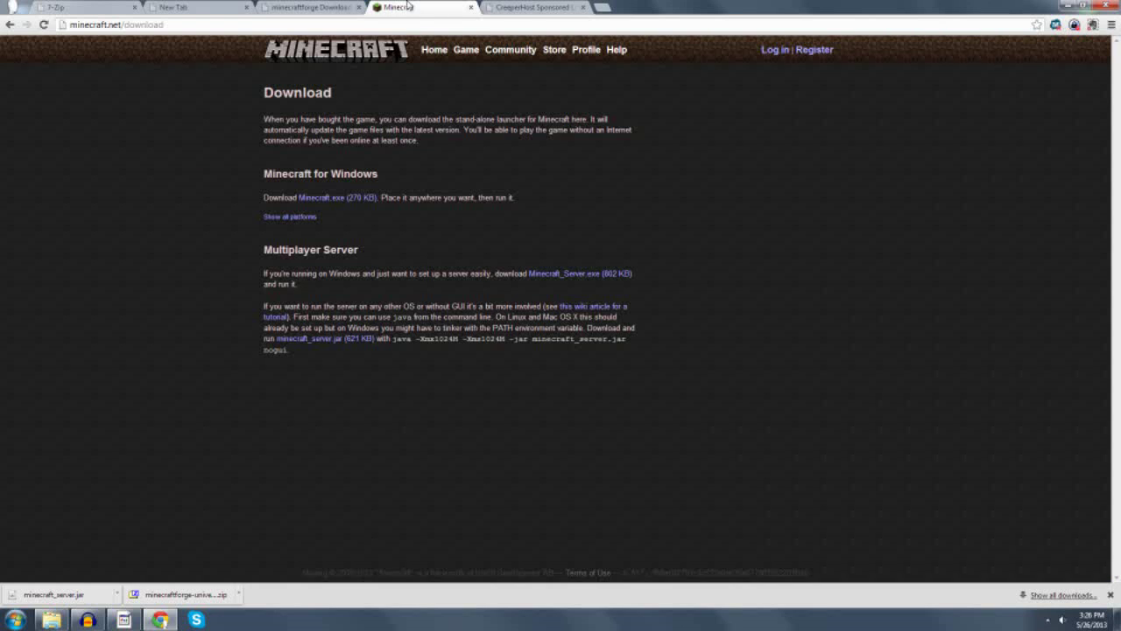
pyautogui.click(527, 9)
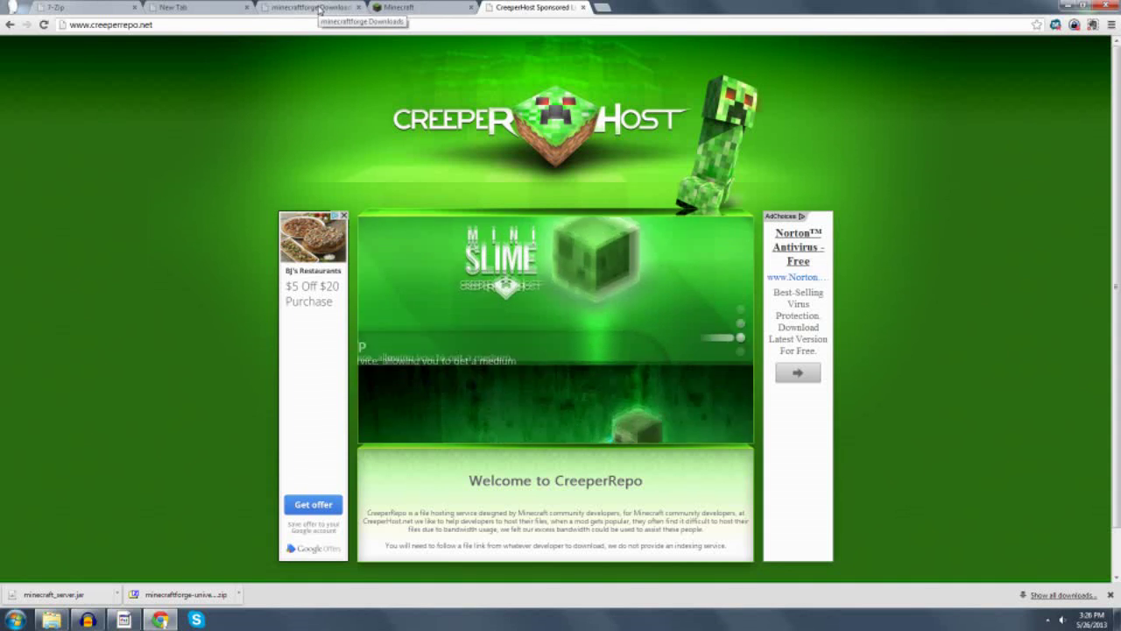
pyautogui.click(416, 7)
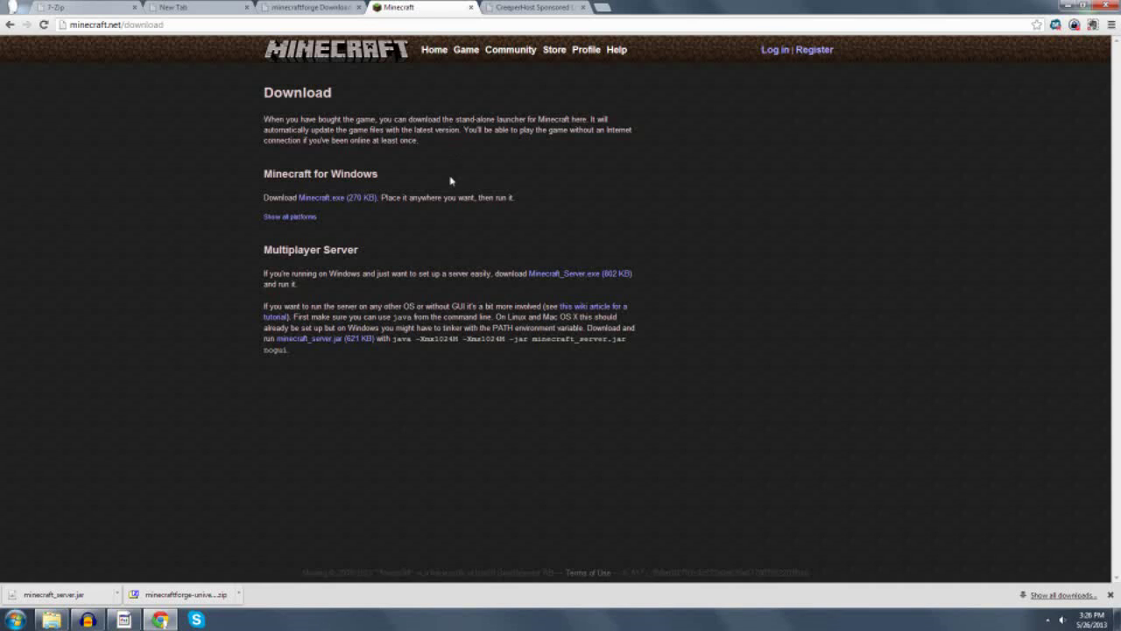